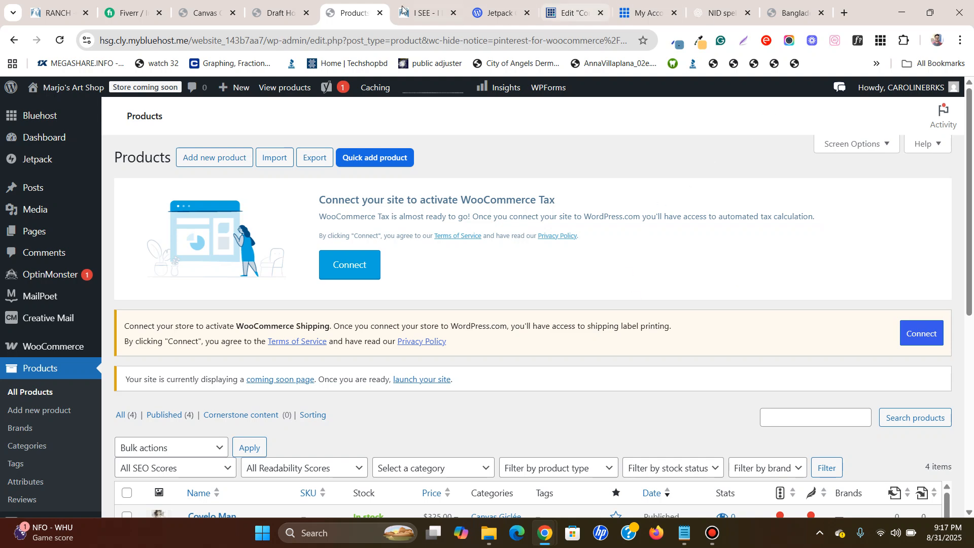
- Examine the Draft Horses product page in the existing shop and check the price for Black Frame in size 12x24
click(275, 9)
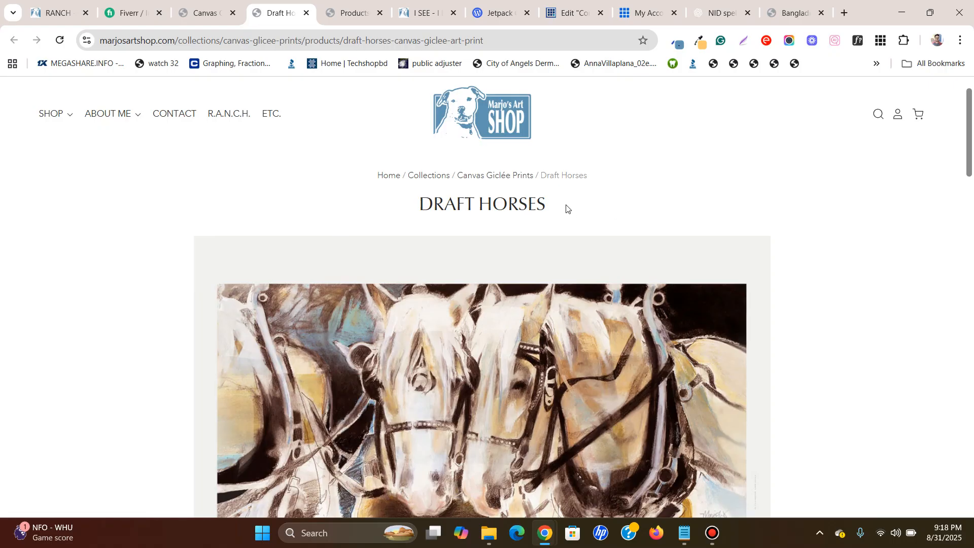
scroll(563, 207, down, 3)
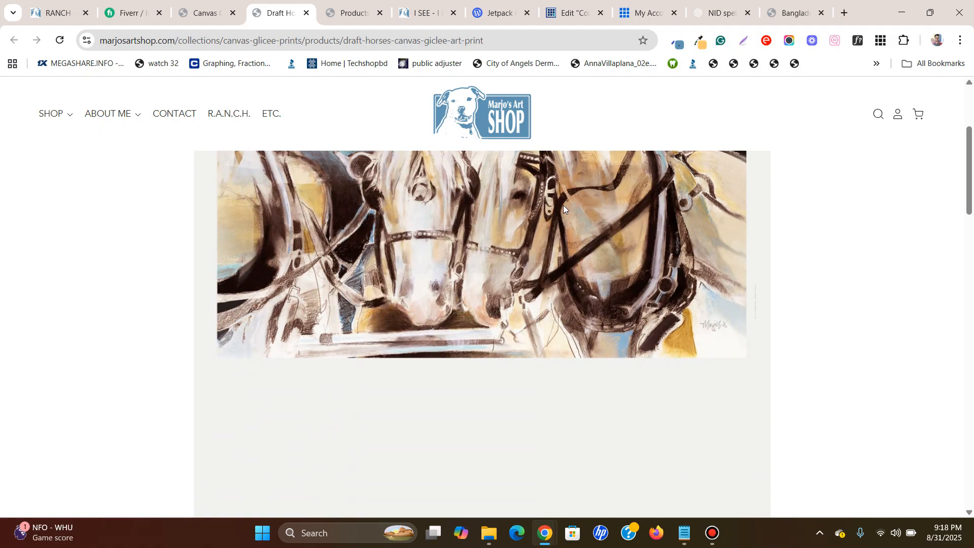
scroll(563, 206, up, 3)
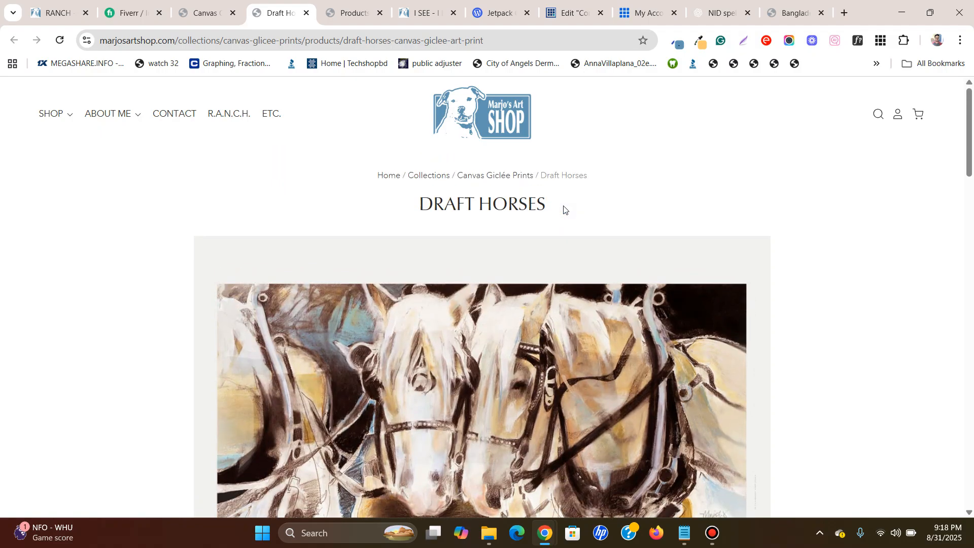
scroll(564, 209, down, 7)
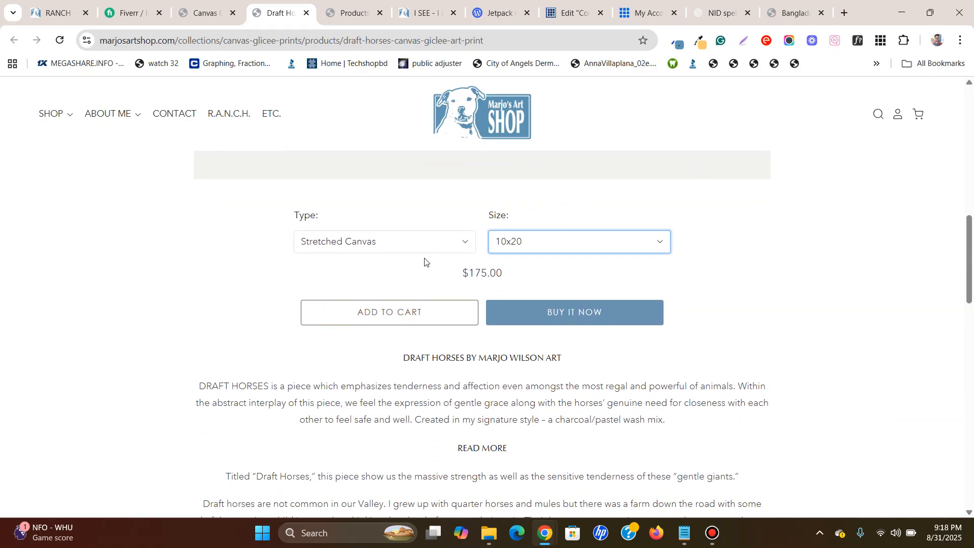
click(426, 243)
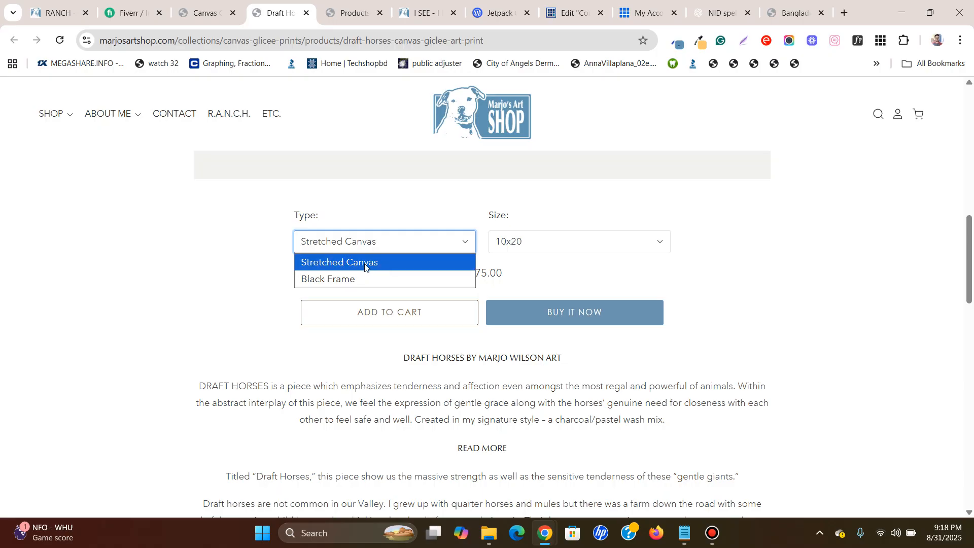
click(381, 284)
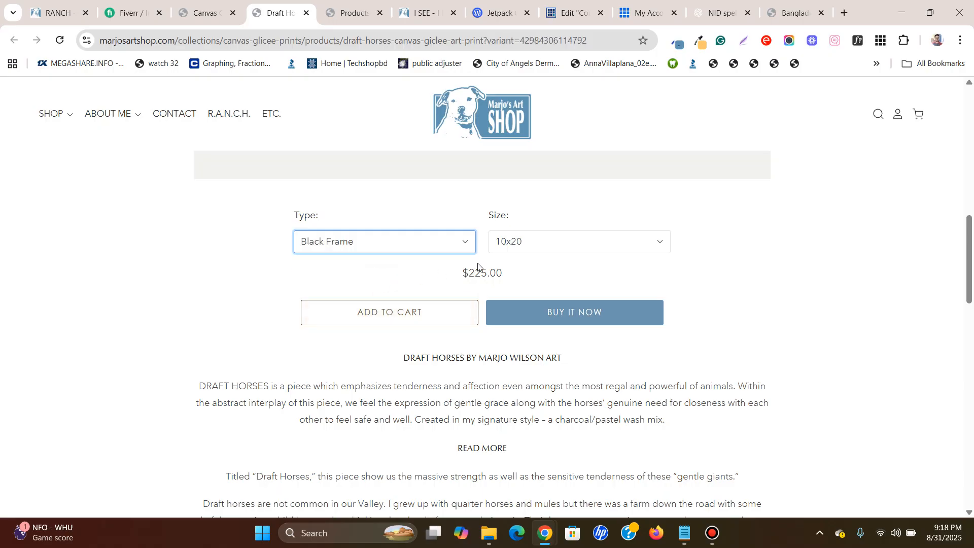
click(536, 244)
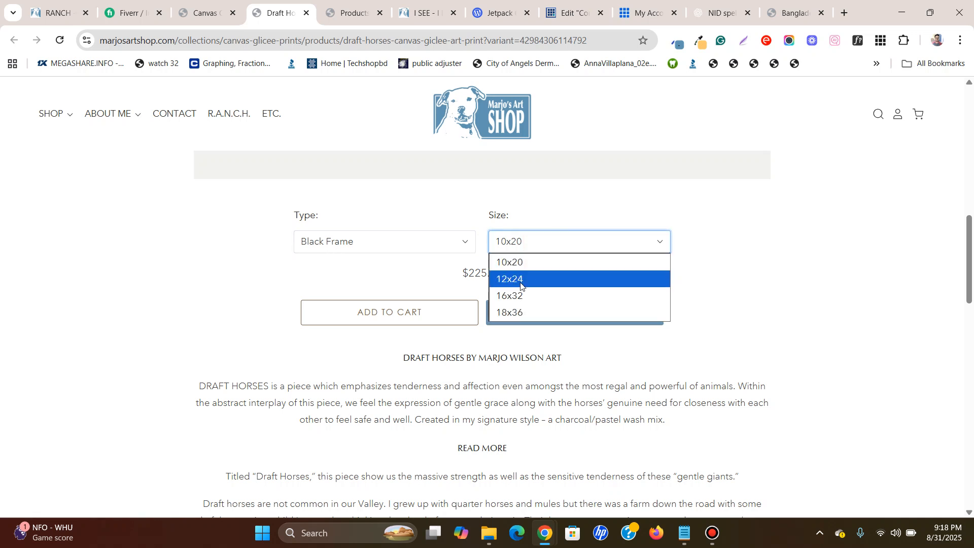
click(521, 287)
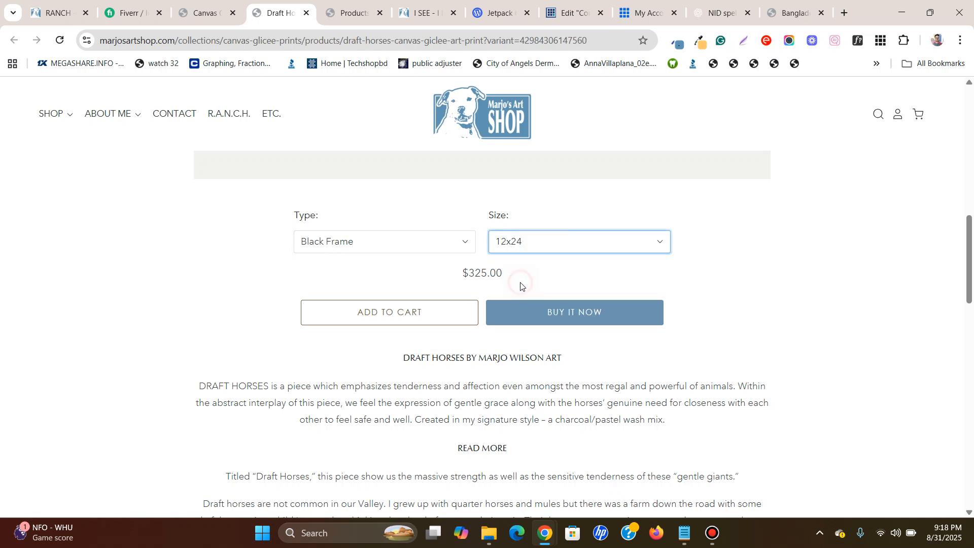
- Compare the 16x32 Draft Horses print's price between the Stretched Canvas and Black Frame types
click(555, 250)
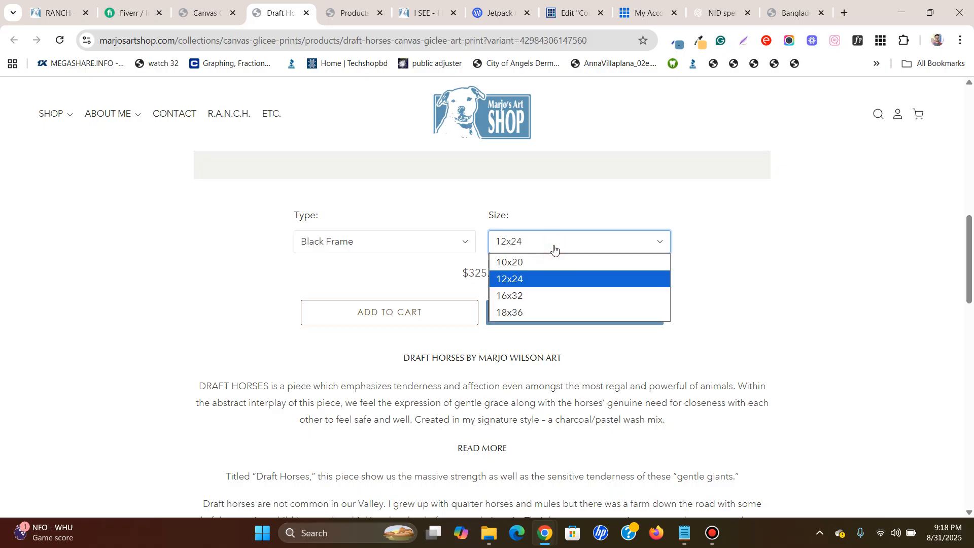
click(556, 296)
click(405, 251)
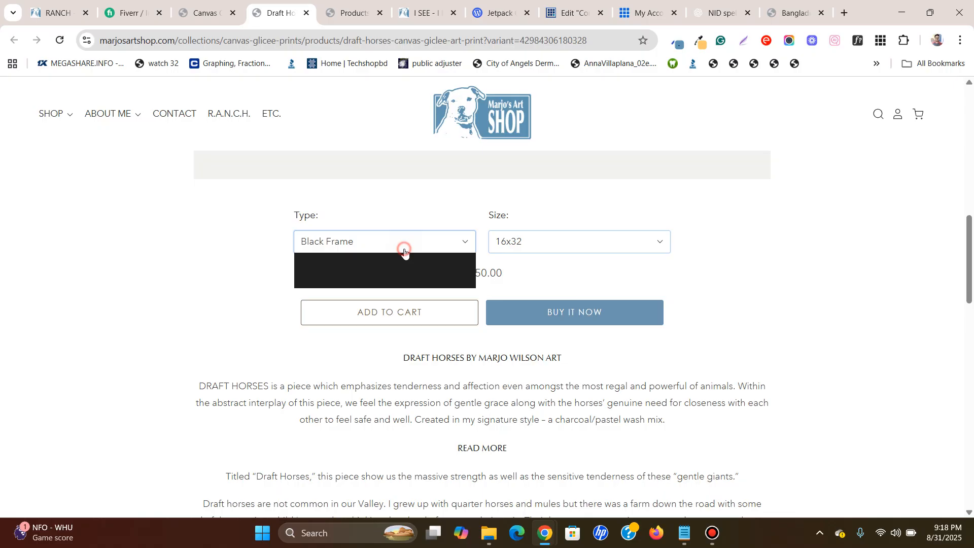
click(384, 262)
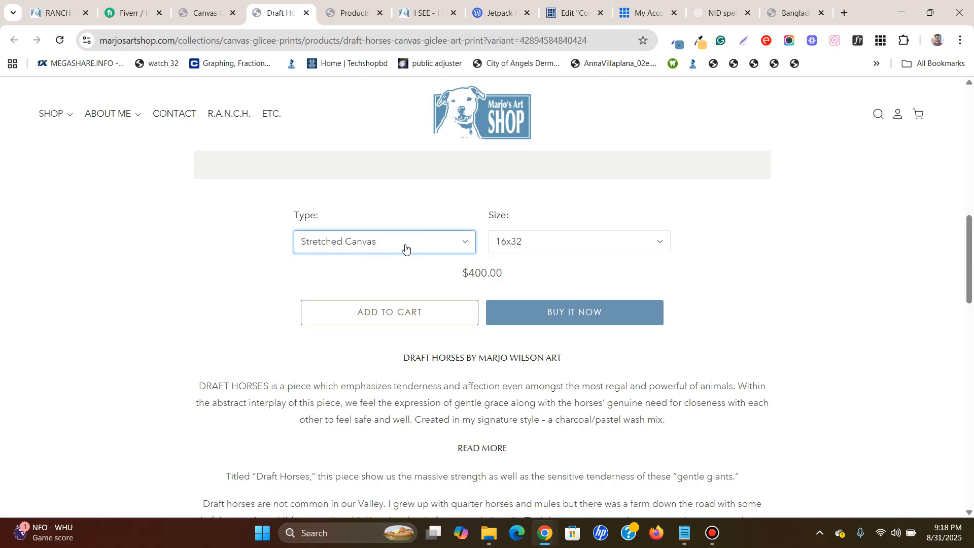
click(377, 247)
click(395, 280)
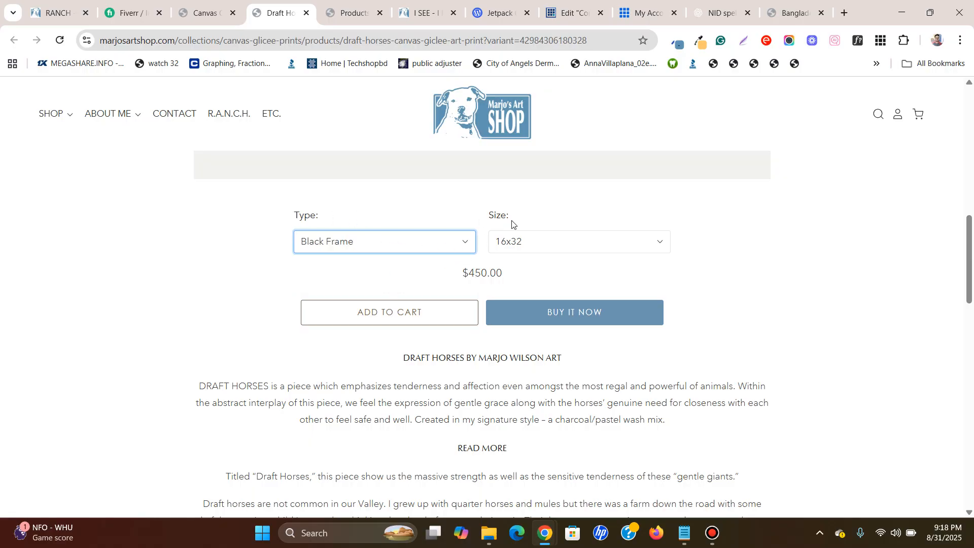
scroll(584, 205, up, 10)
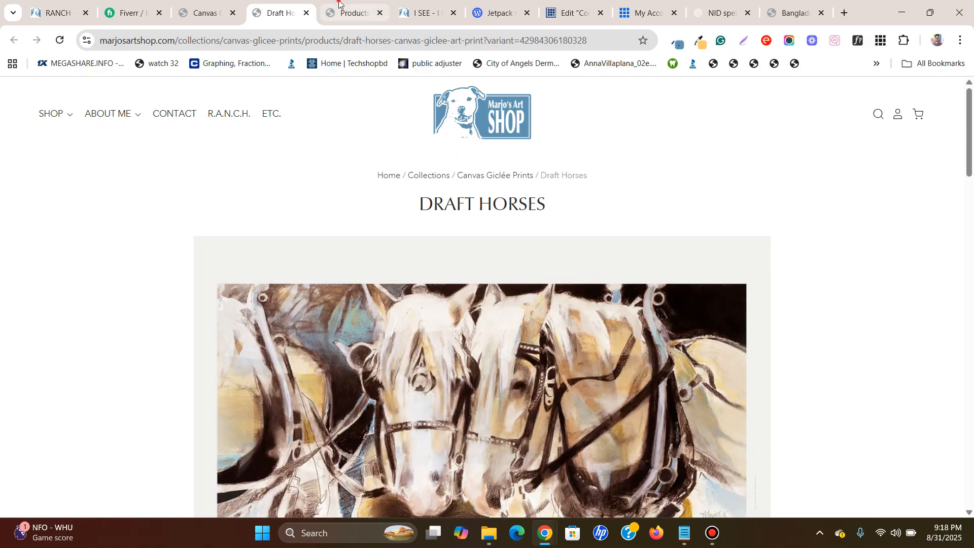
- Start a new WooCommerce product and name it Draft Horses, using the title copied from the existing shop page
click(339, 7)
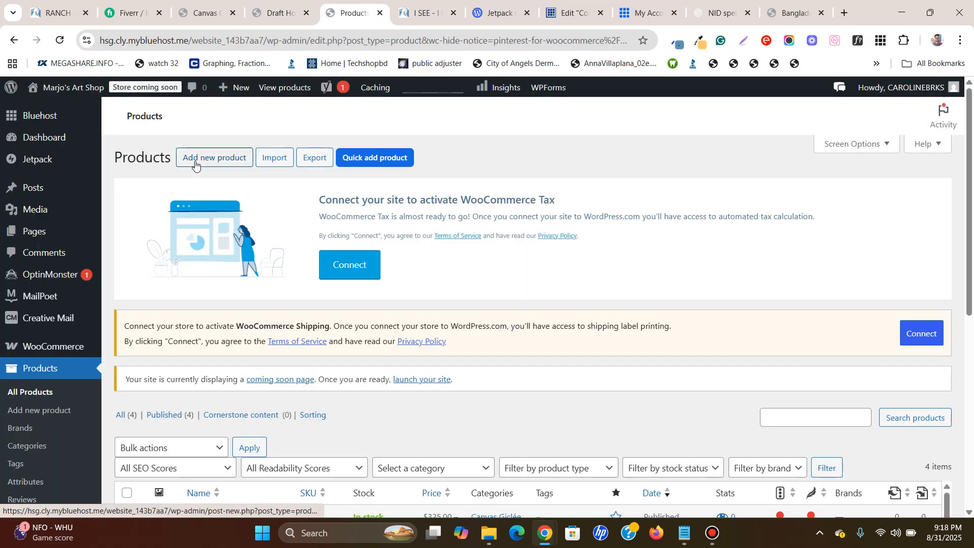
click(212, 162)
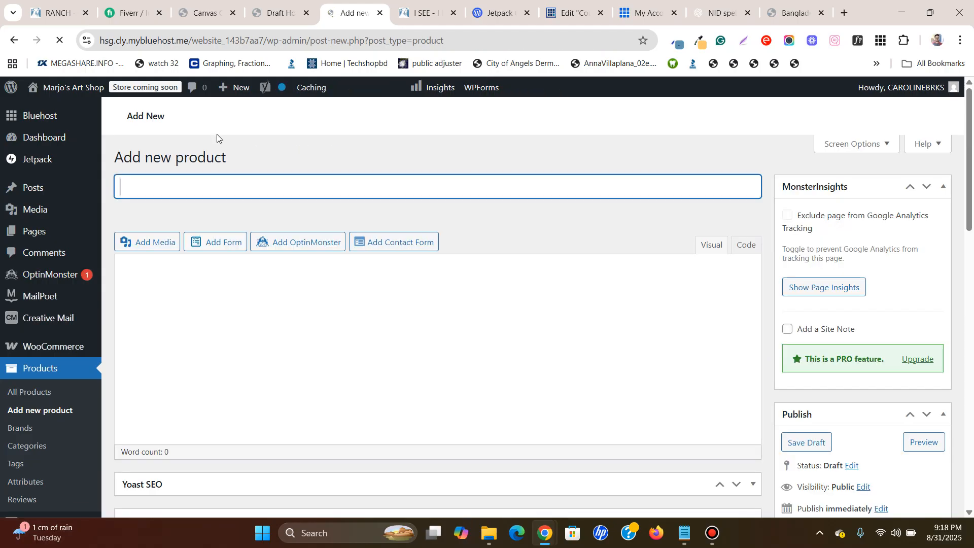
click(283, 13)
drag(599, 174, 542, 174)
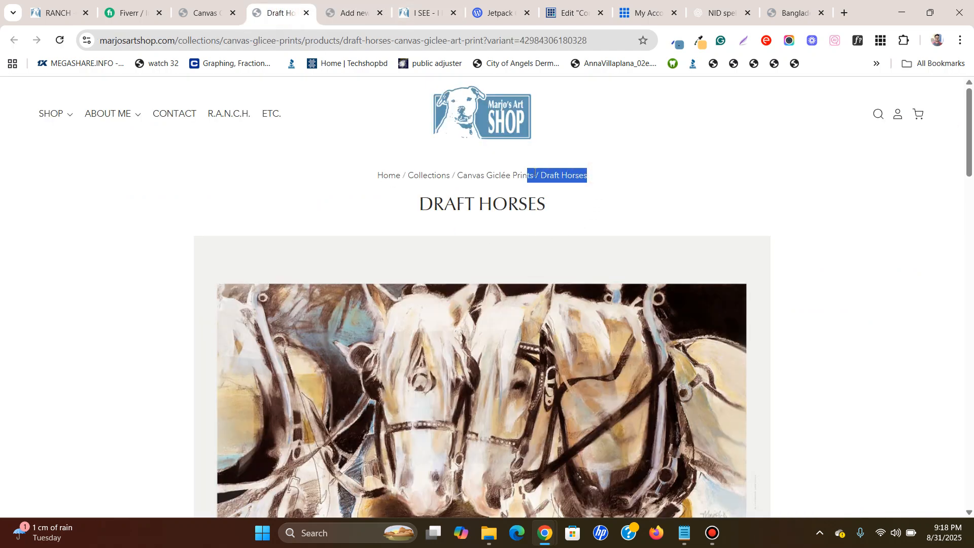
right_click(561, 177)
click(578, 189)
click(355, 13)
right_click(358, 236)
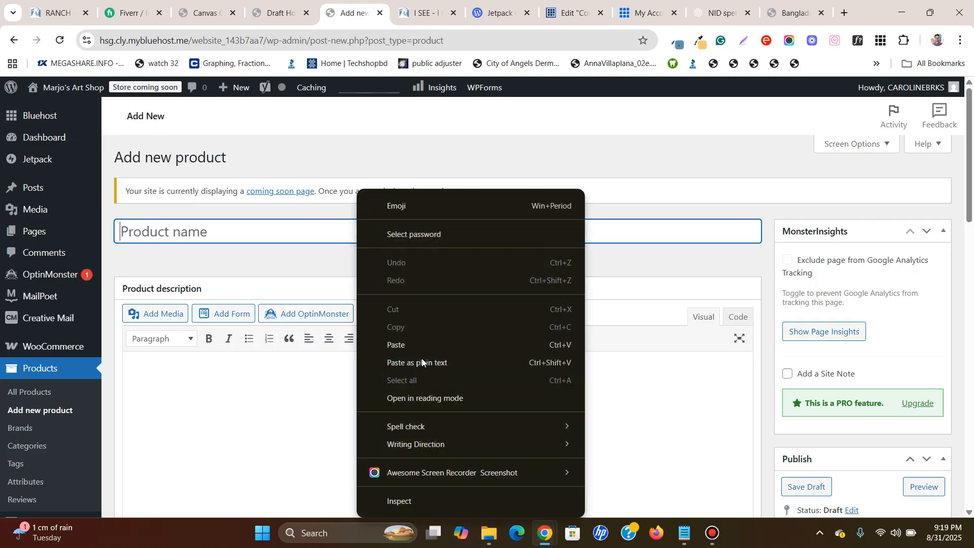
click(422, 360)
- Save the Draft Horses image from the existing shop page into the product images folder as THUMBNAIL-DRAFTS-1050x1050_1047x1047
click(298, 6)
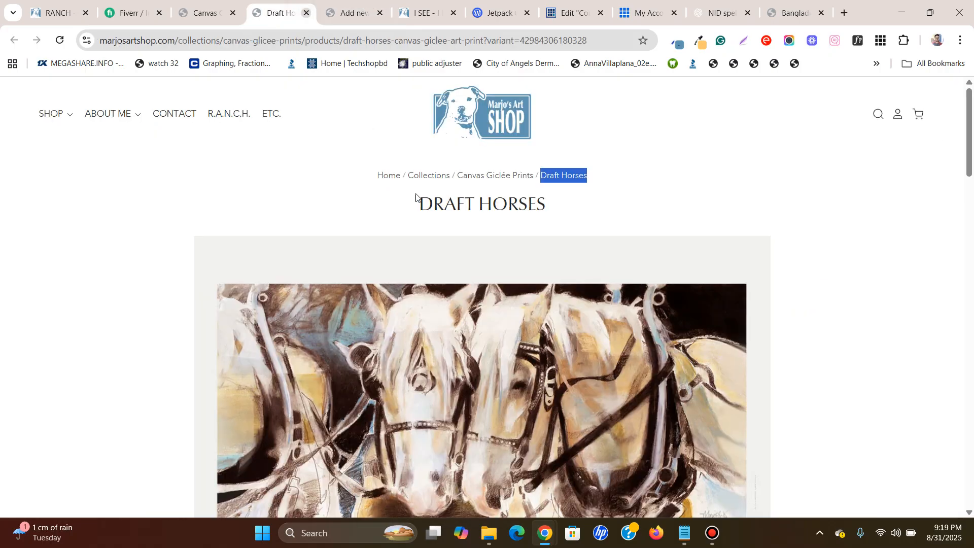
scroll(497, 223, down, 6)
right_click(512, 216)
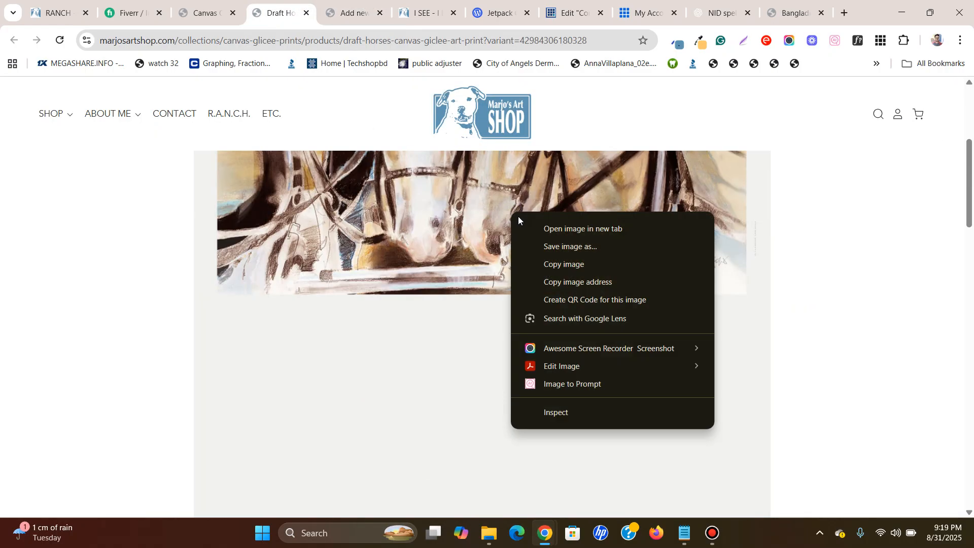
click(553, 250)
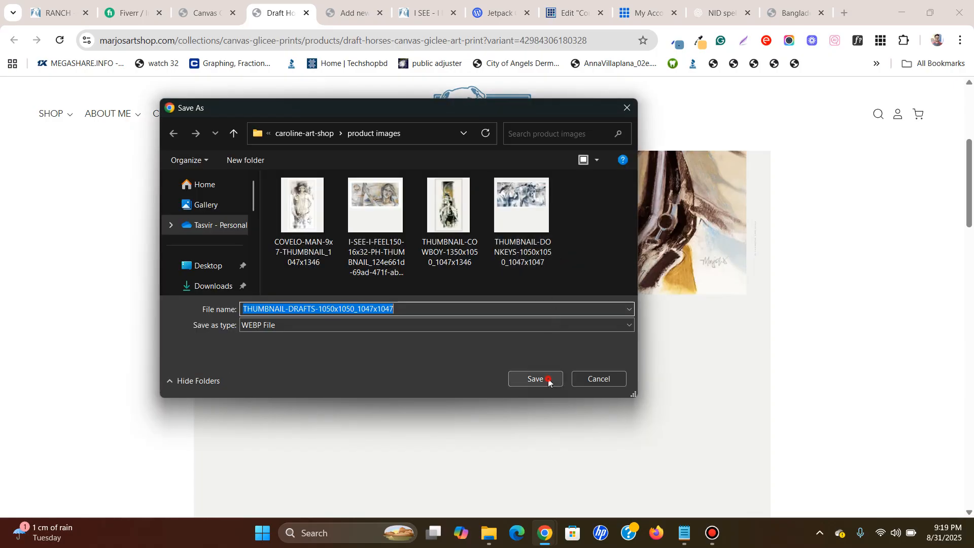
click(546, 380)
- Upload the downloaded THUMBNAIL-DRAFTS-1050x1050_1047x1047.webp to the new product and set it as the product image
click(336, 6)
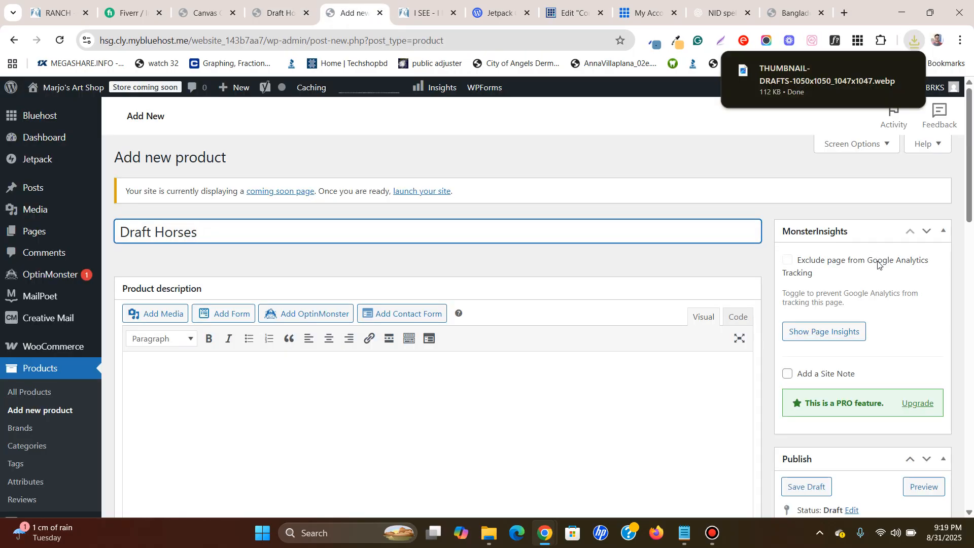
scroll(849, 299, down, 1)
scroll(849, 298, down, 3)
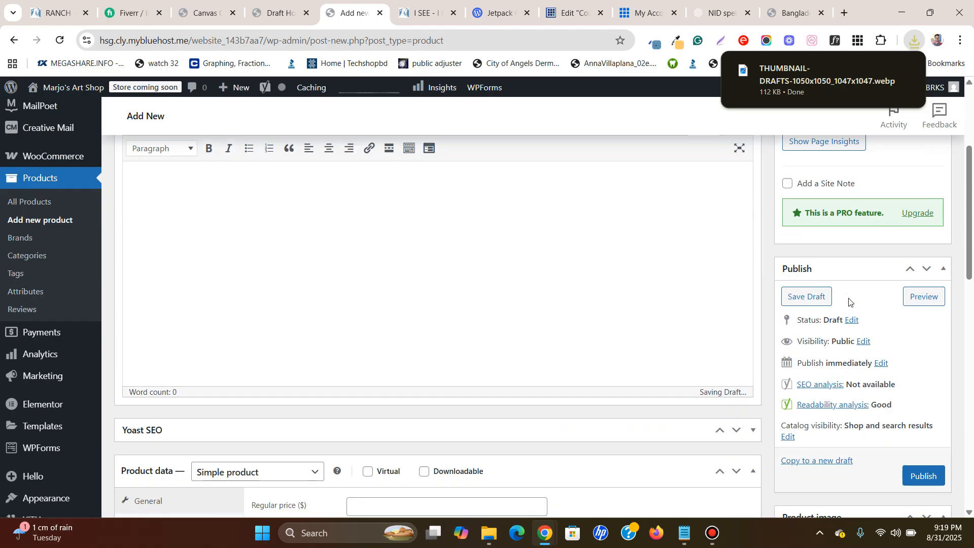
scroll(849, 300, down, 4)
click(838, 353)
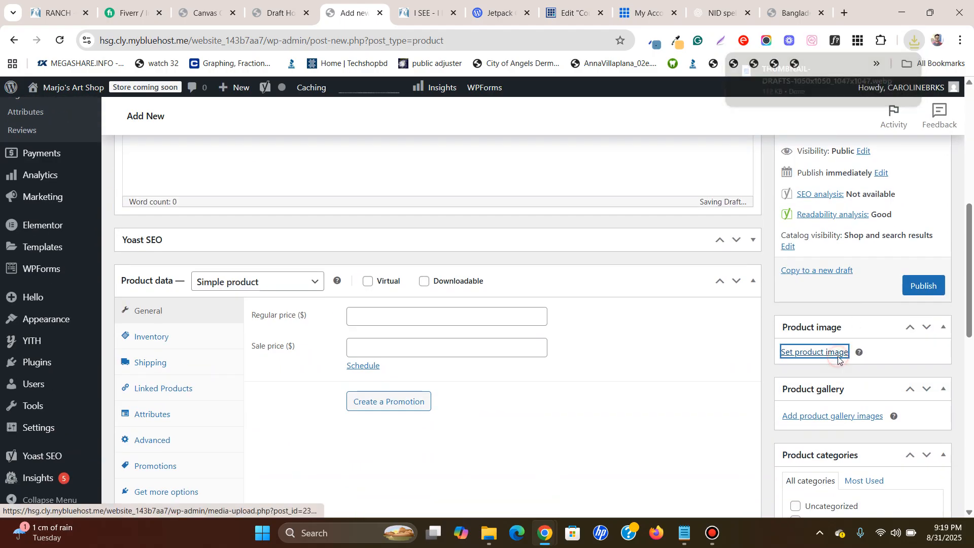
click(916, 42)
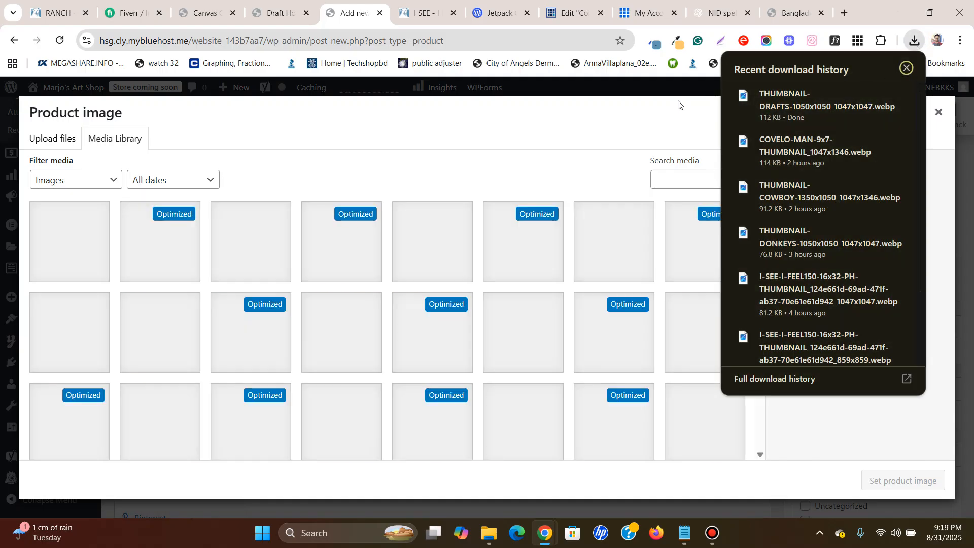
drag(811, 109, 482, 157)
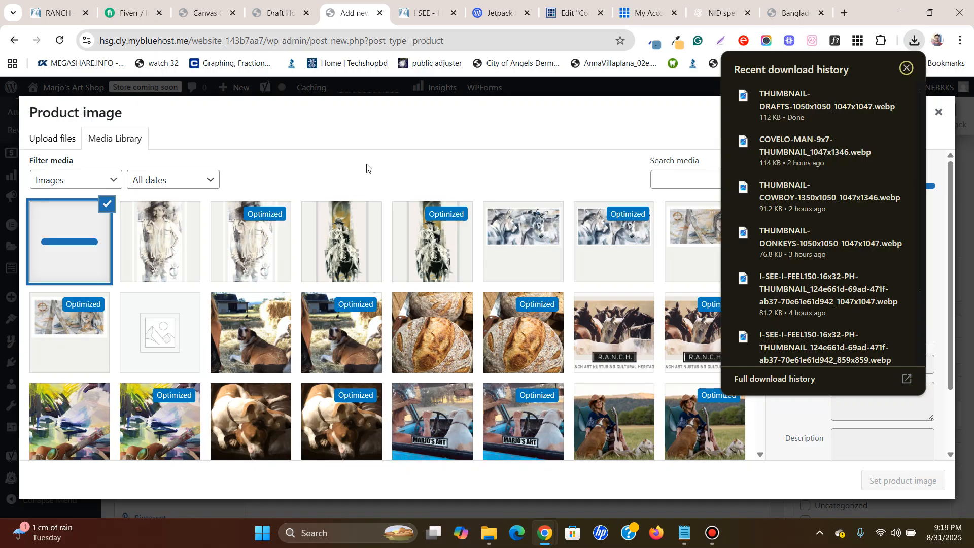
click(316, 161)
click(918, 479)
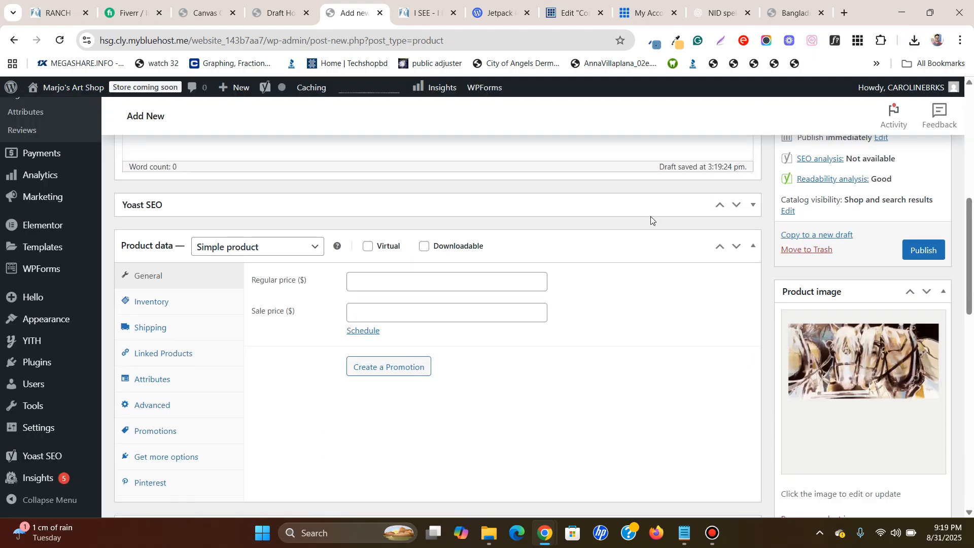
- Change the product type to Variable product and open its attribute settings
scroll(651, 218, down, 2)
scroll(251, 241, up, 1)
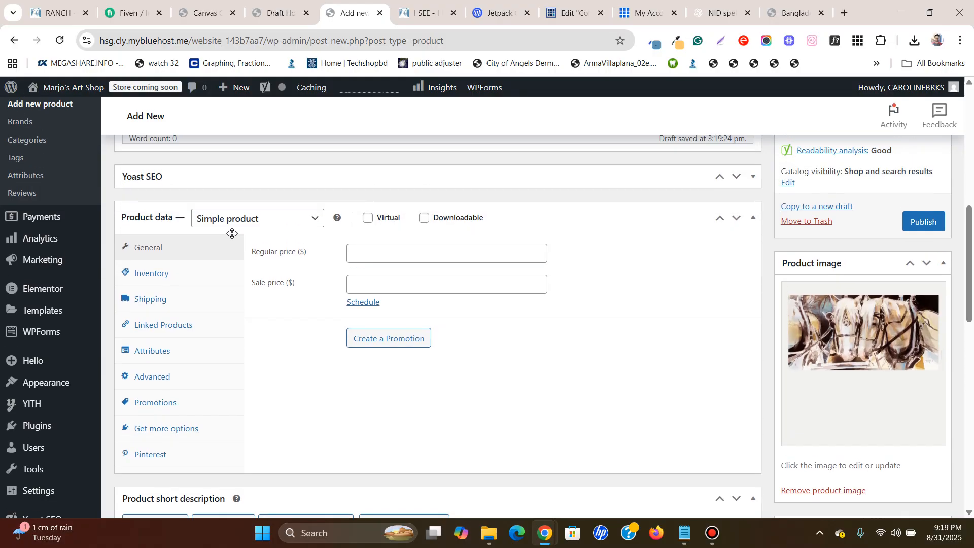
click(275, 222)
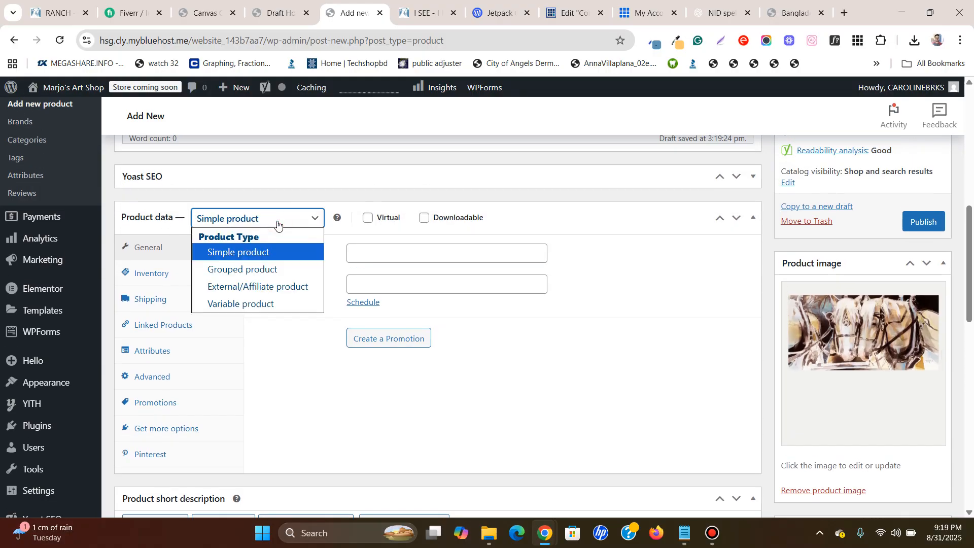
click(248, 305)
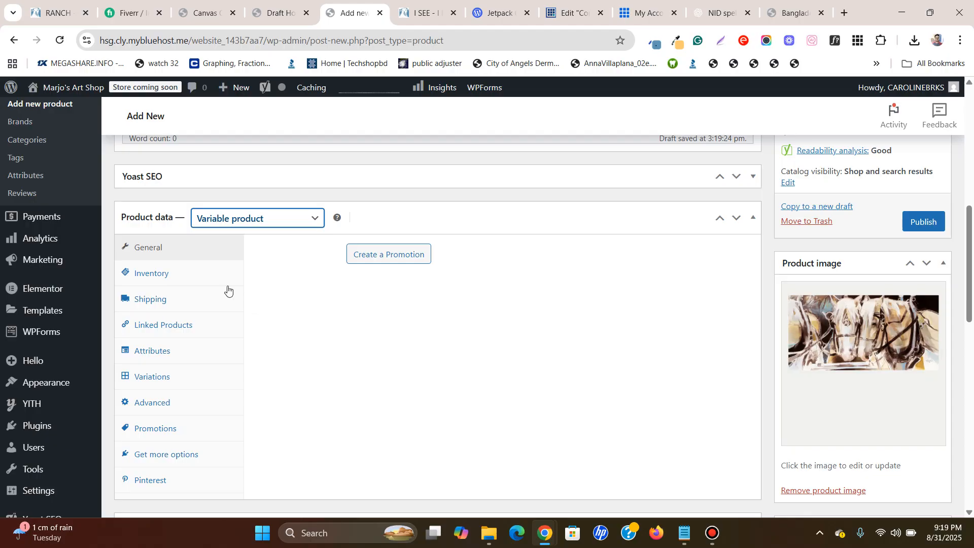
click(174, 350)
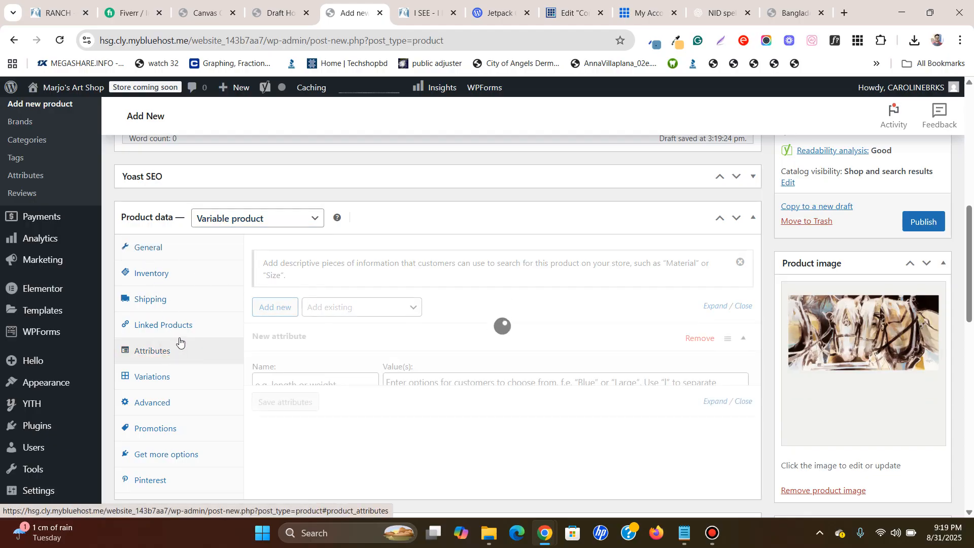
scroll(238, 317, down, 2)
- Name the new attribute Type, using the option label copied from the existing Draft Horses shop page
click(278, 15)
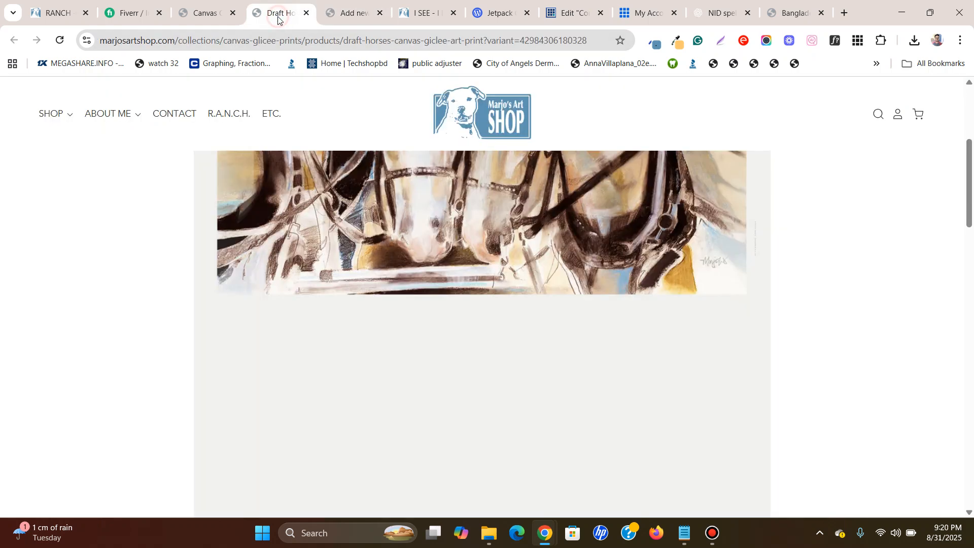
scroll(261, 207, down, 5)
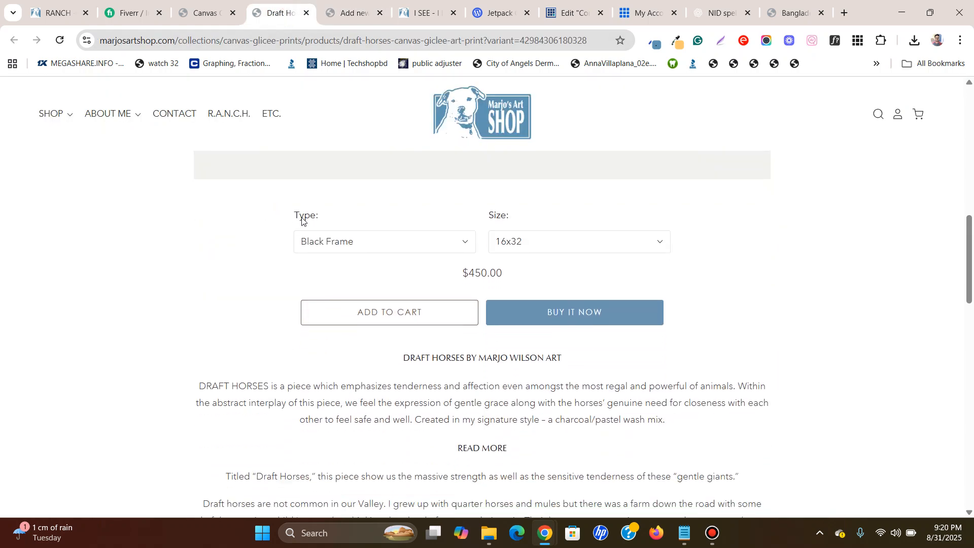
click(336, 2)
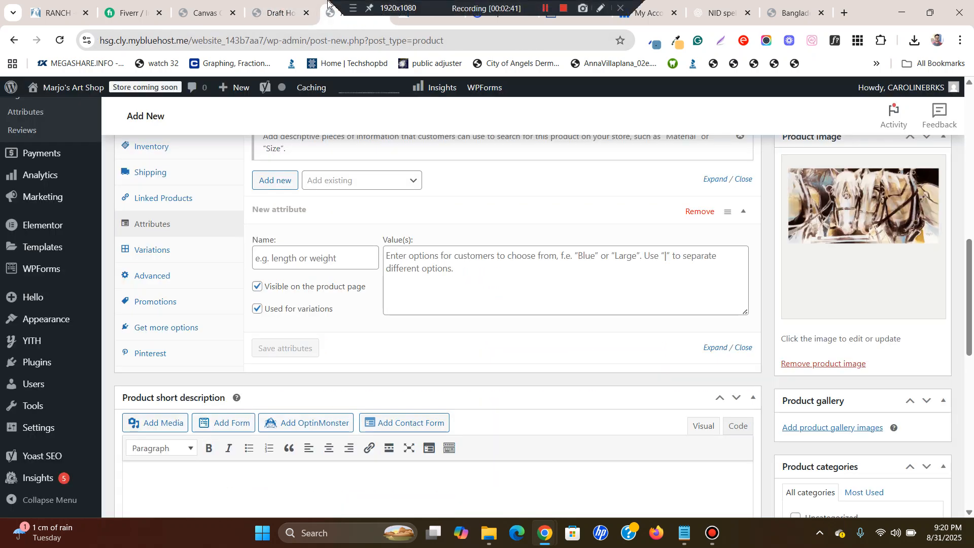
click(277, 13)
drag(283, 211, 316, 216)
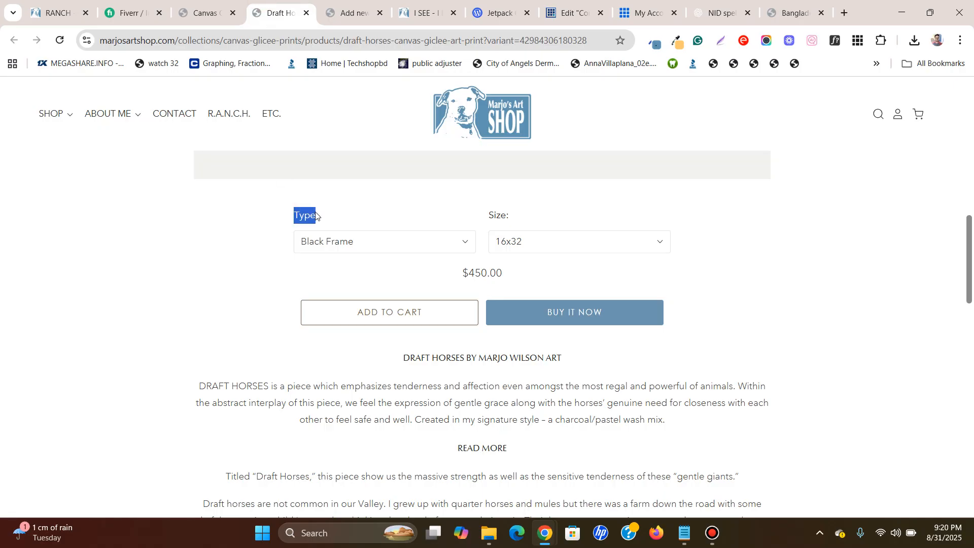
right_click(289, 211)
click(316, 233)
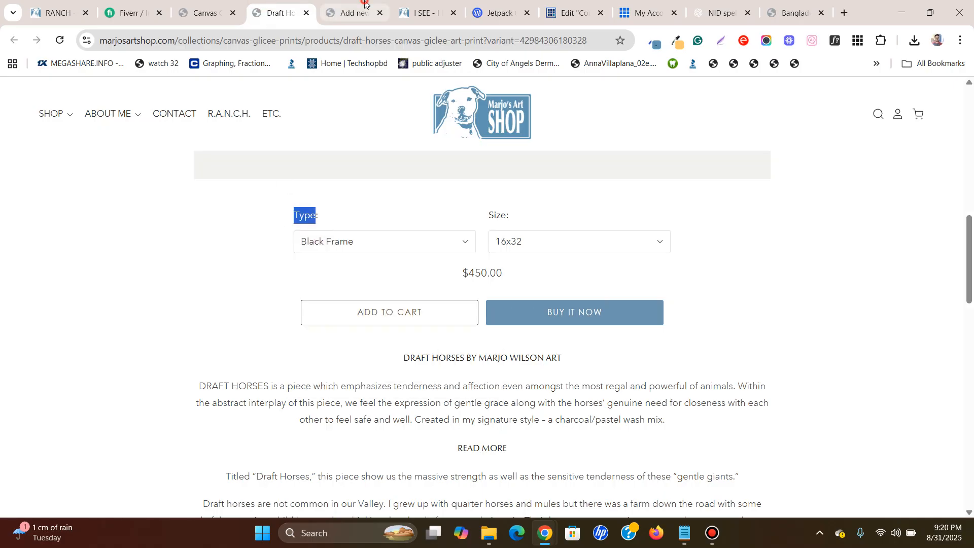
click(350, 11)
right_click(314, 257)
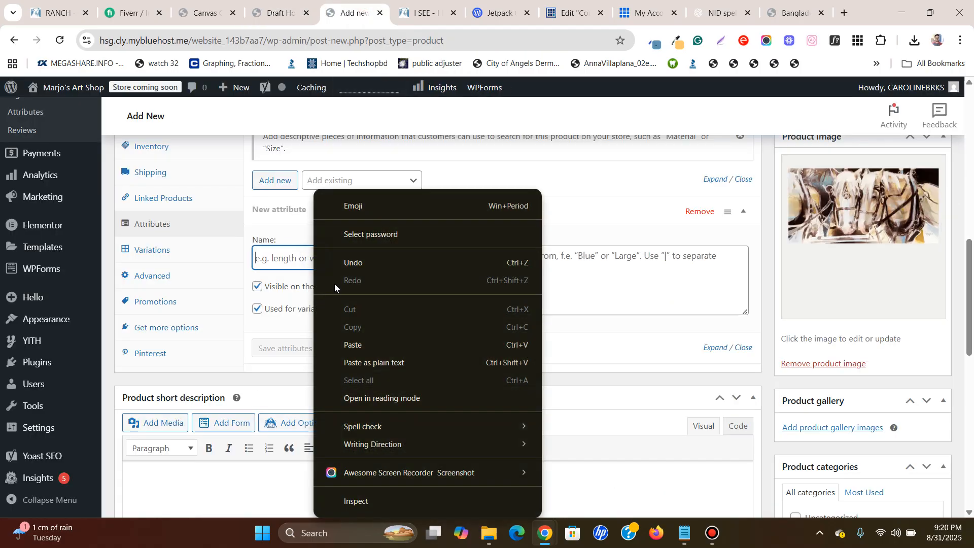
click(355, 341)
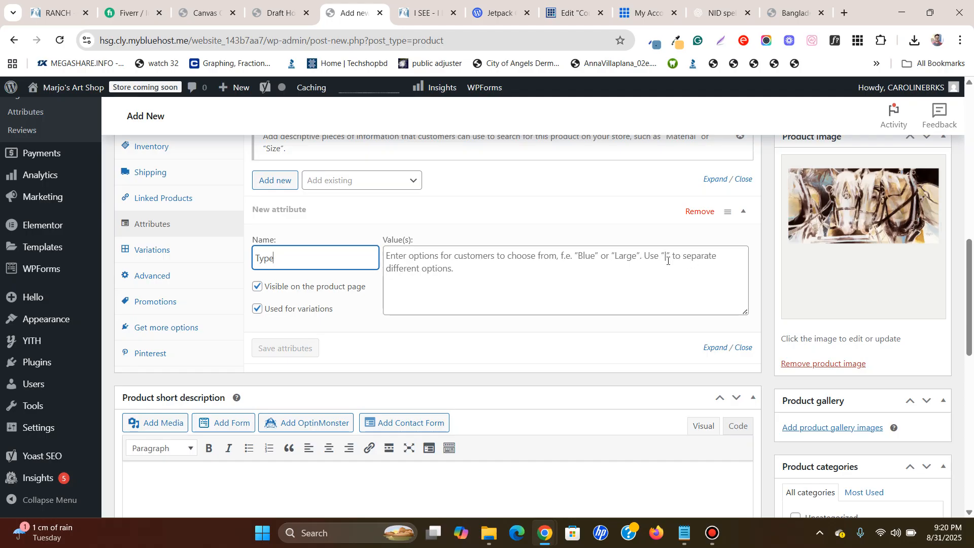
- Check the type options on the existing shop page and enter Black Frame with a | separator as the first Type value
click(280, 12)
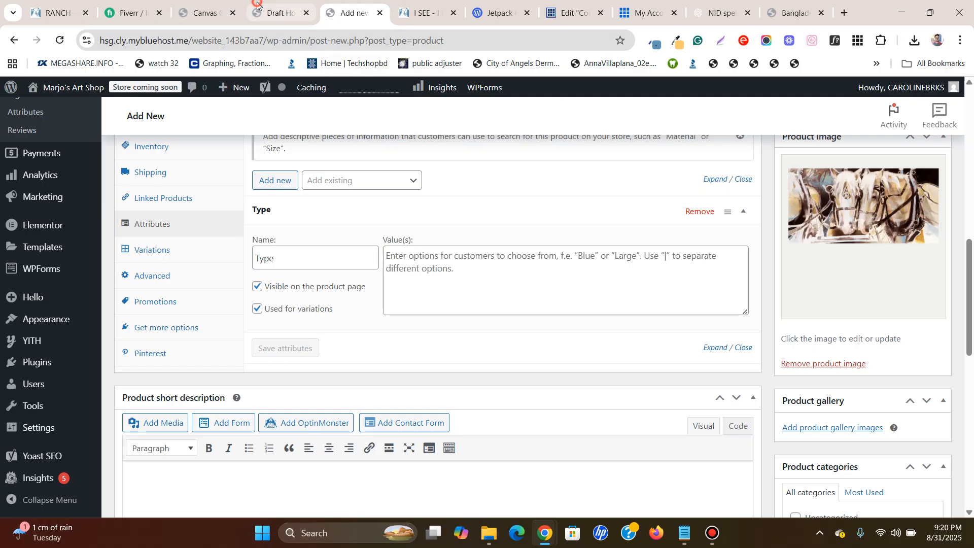
click(227, 248)
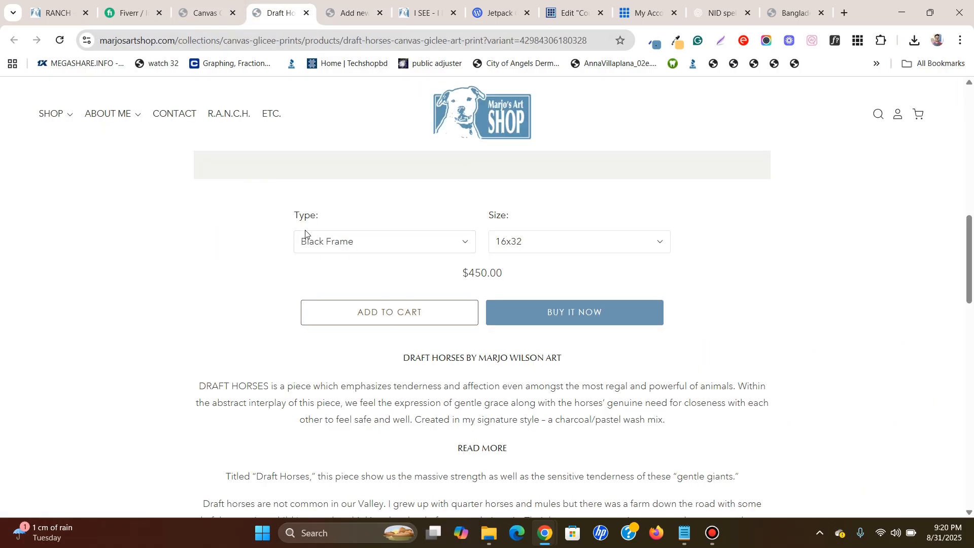
click(360, 243)
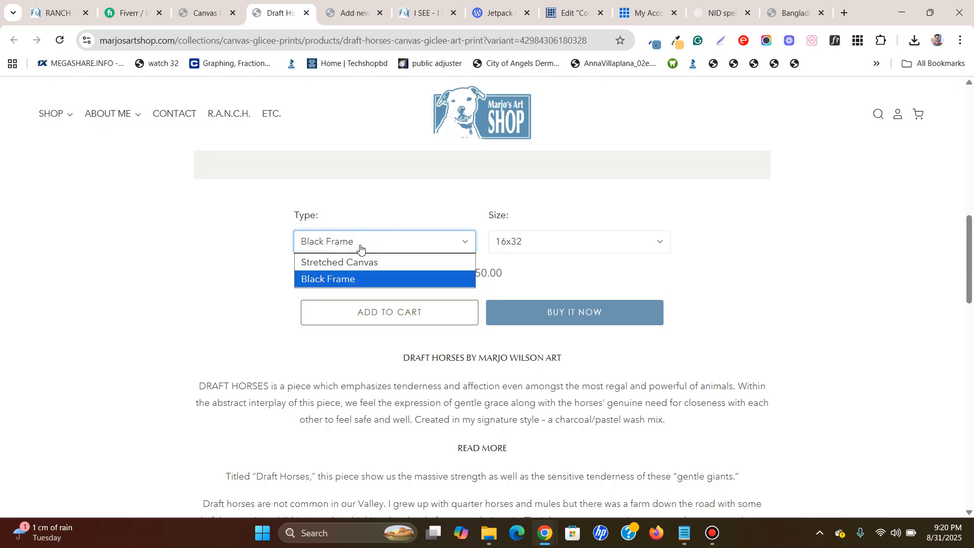
click(360, 243)
click(350, 13)
click(427, 263)
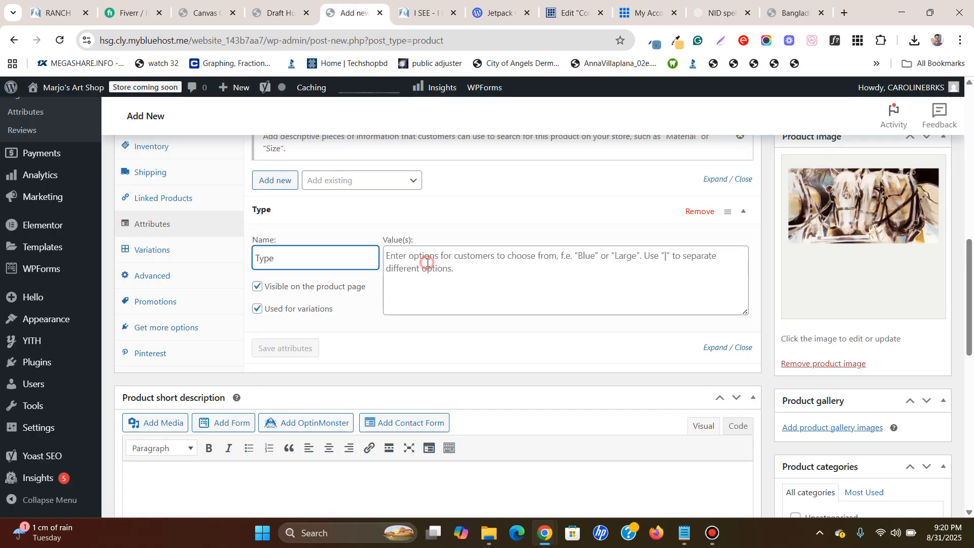
text(Black)
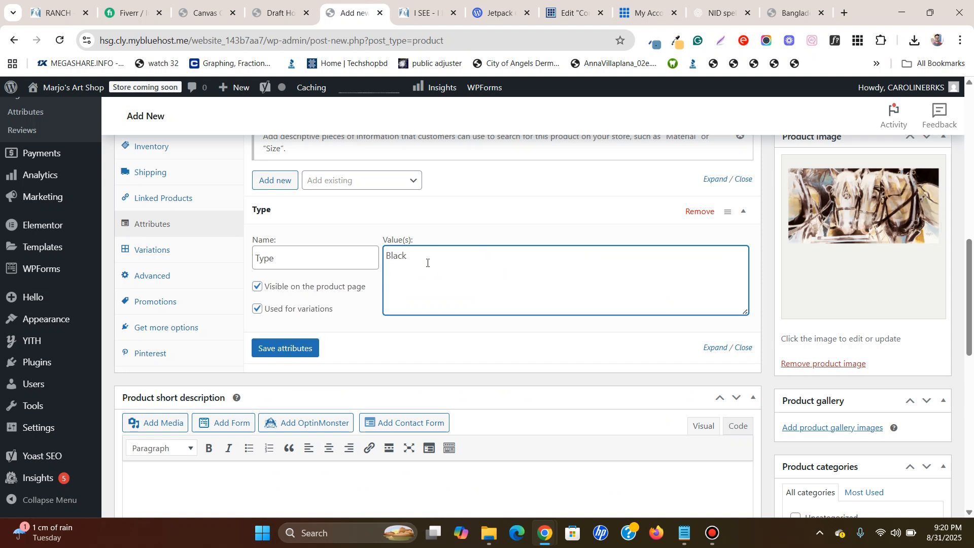
text( Frame |)
- Add the shop page's other type option, the stretched canvas, as the second Type value
click(284, 12)
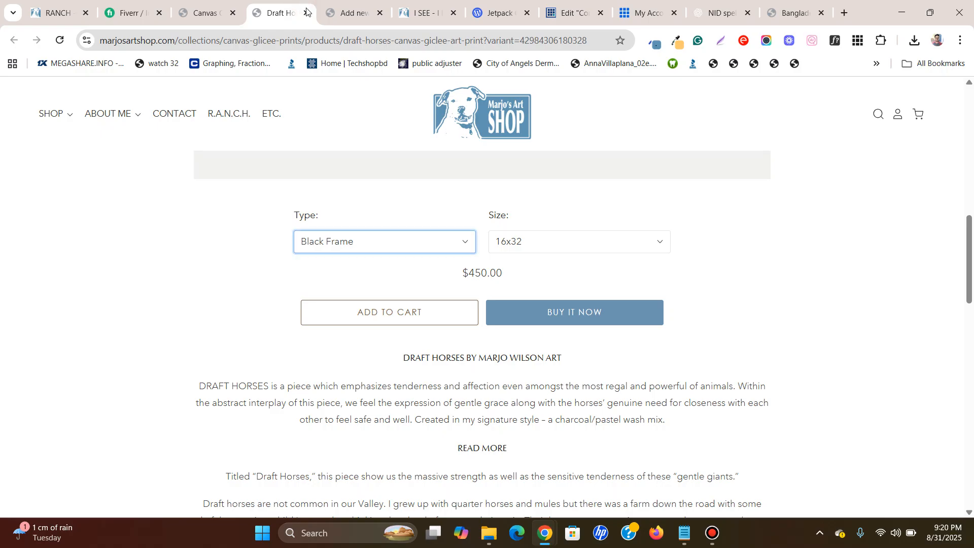
click(436, 245)
click(437, 245)
click(339, 4)
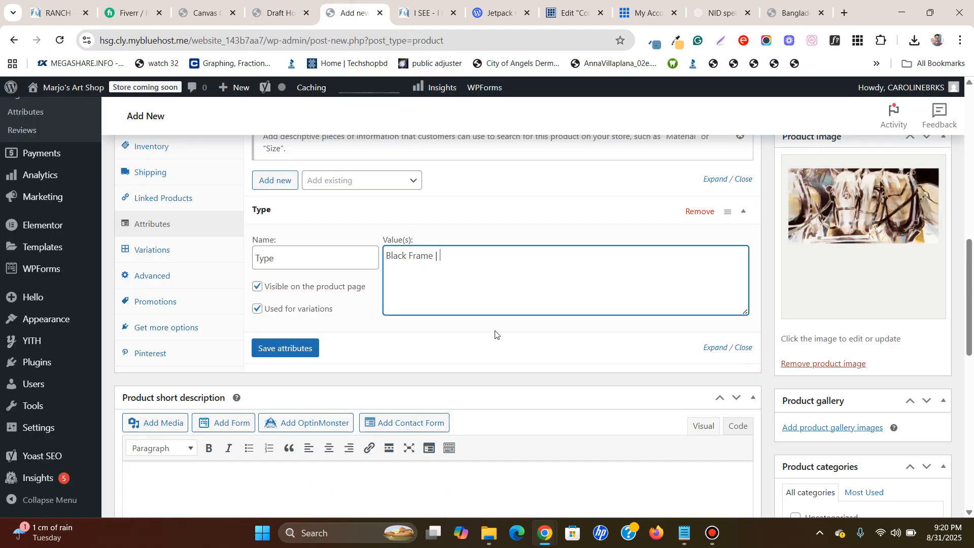
text(Streched Canvas)
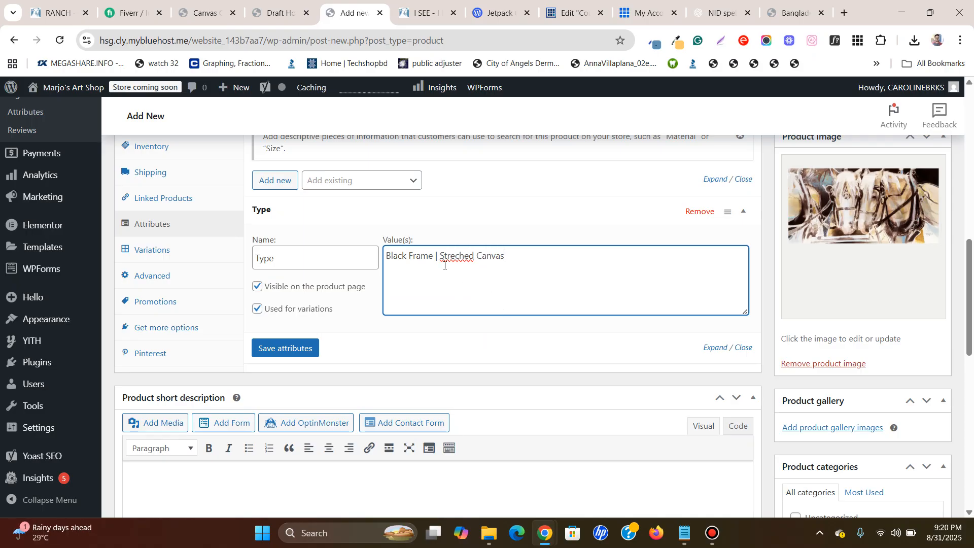
- Correct the misspelled word in the Type values to Stretched and save the attributes
double_click(458, 257)
right_click(458, 256)
click(518, 231)
click(294, 355)
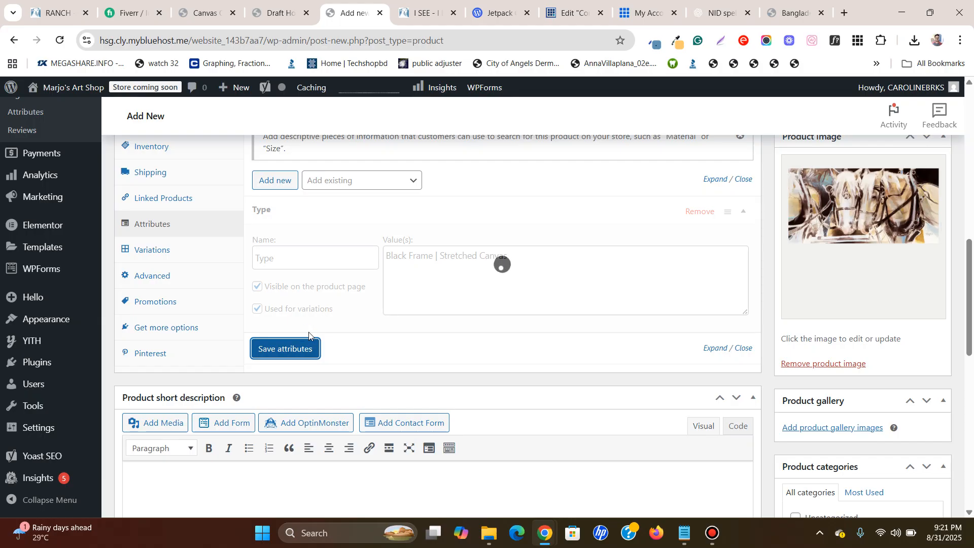
- Check which size options the existing Draft Horses shop page offers and return to the product's attributes
scroll(398, 286, up, 4)
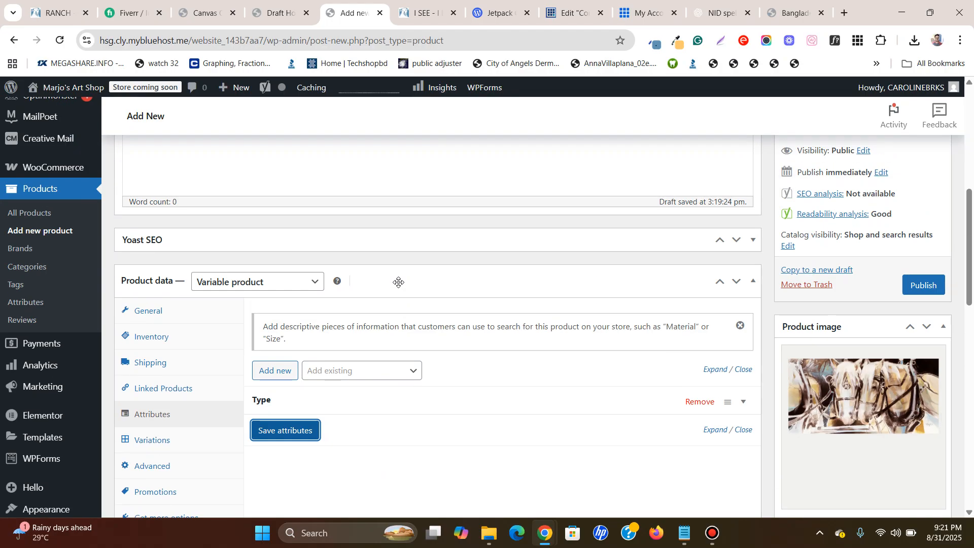
scroll(399, 287, down, 2)
click(283, 11)
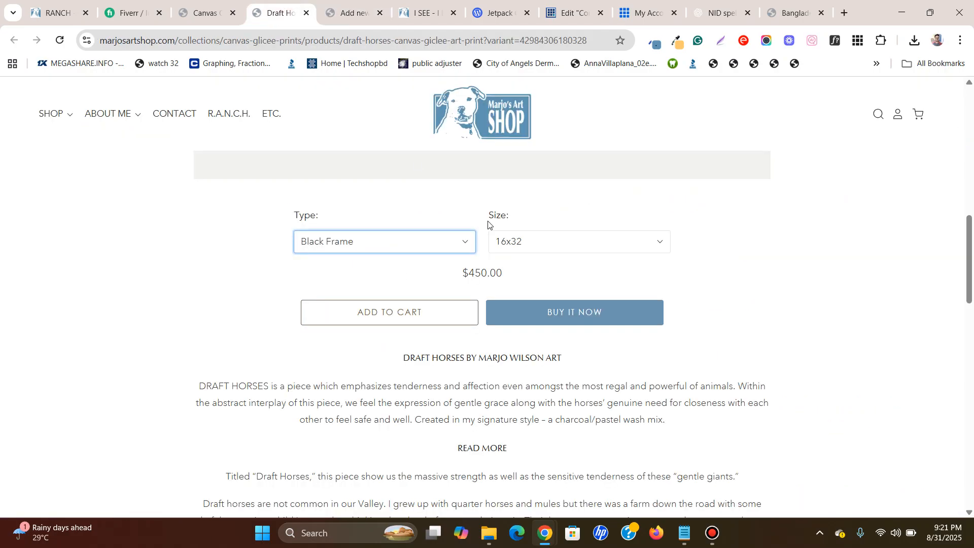
click(578, 257)
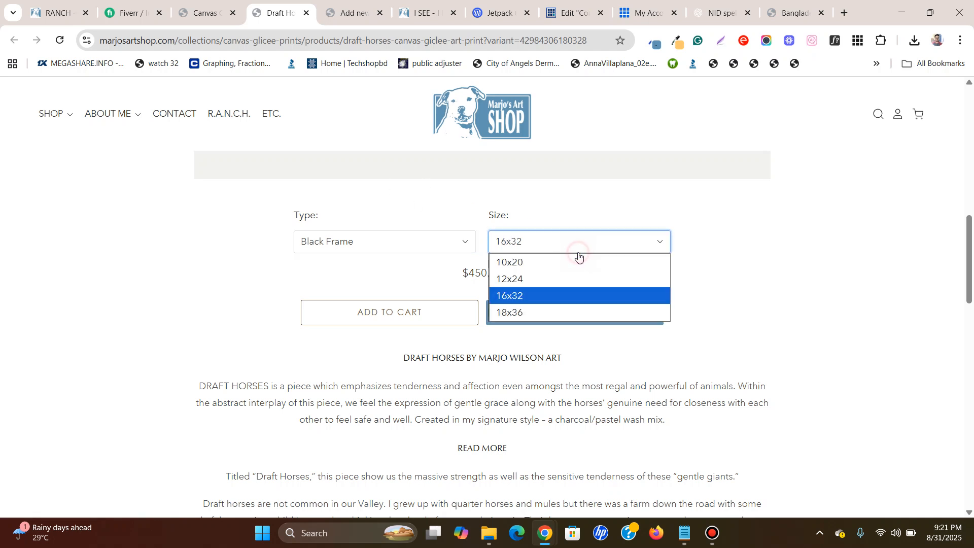
click(525, 243)
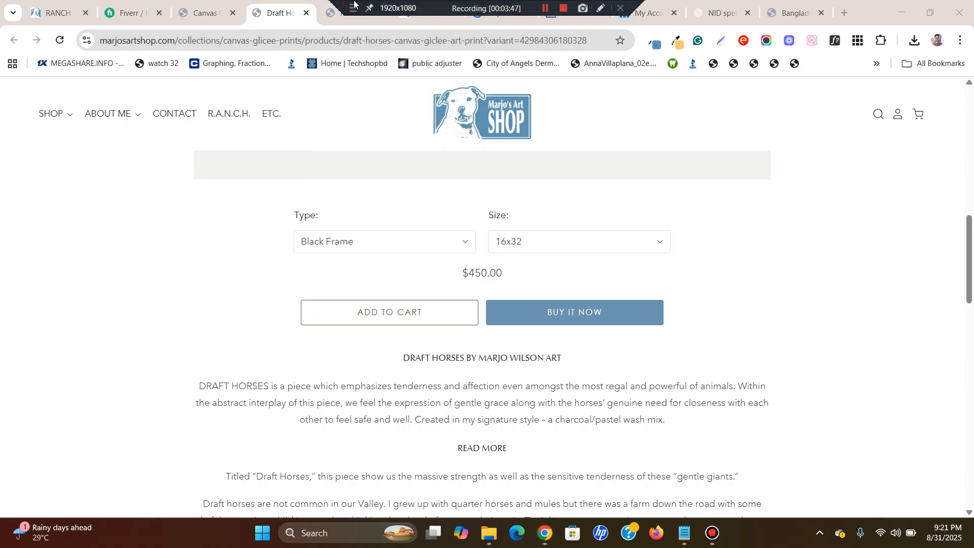
click(351, 19)
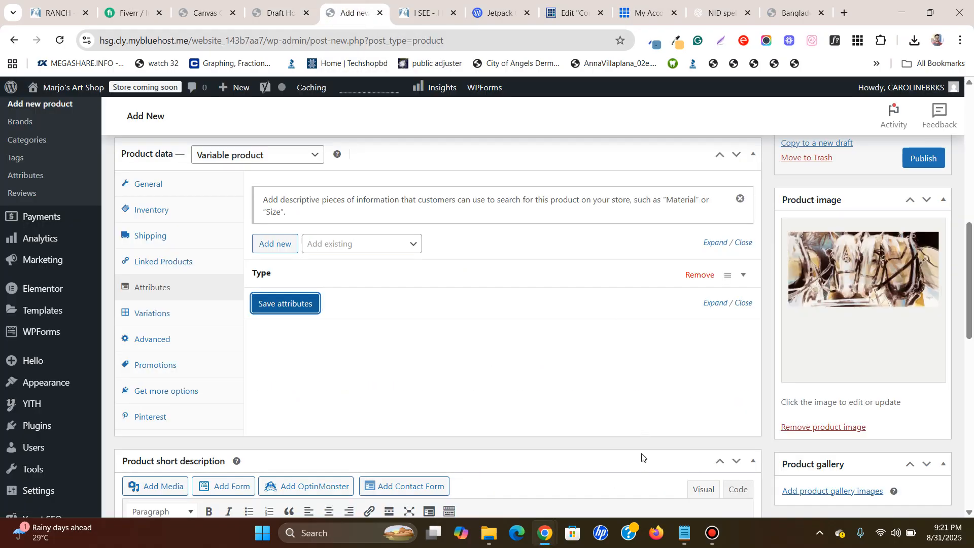
click(715, 533)
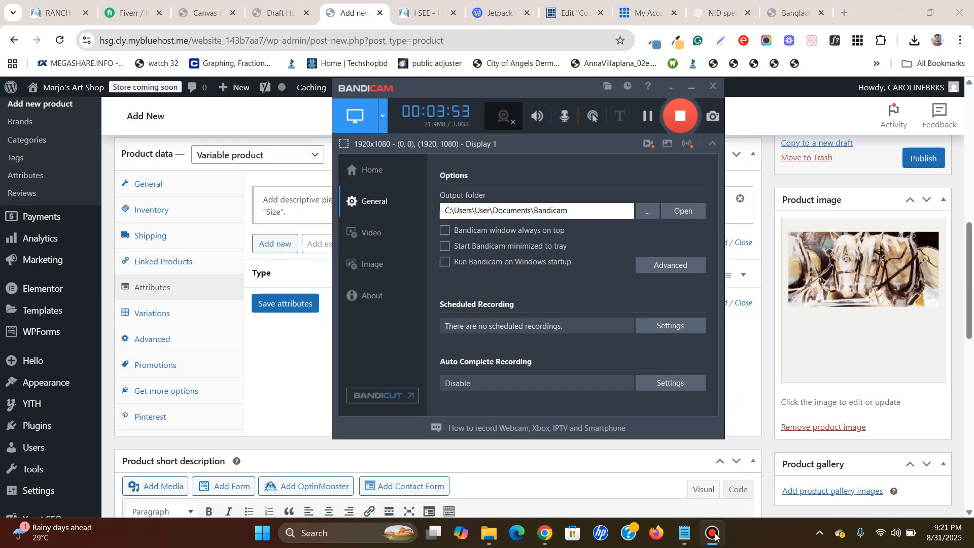
click(715, 534)
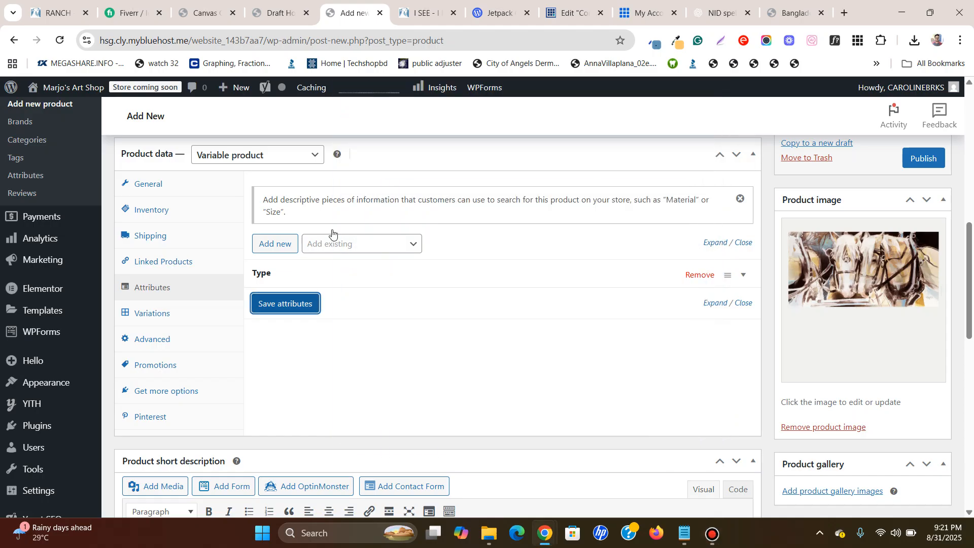
click(248, 3)
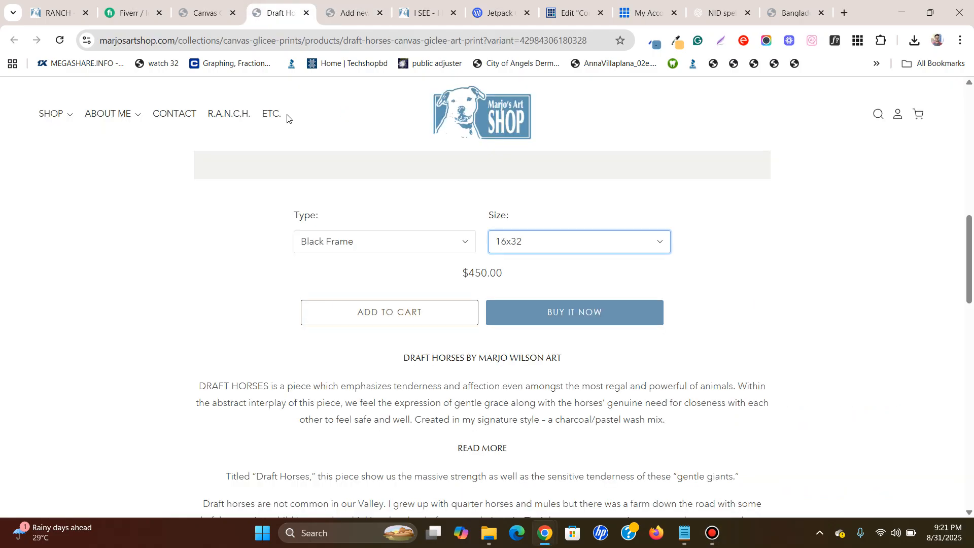
click(324, 3)
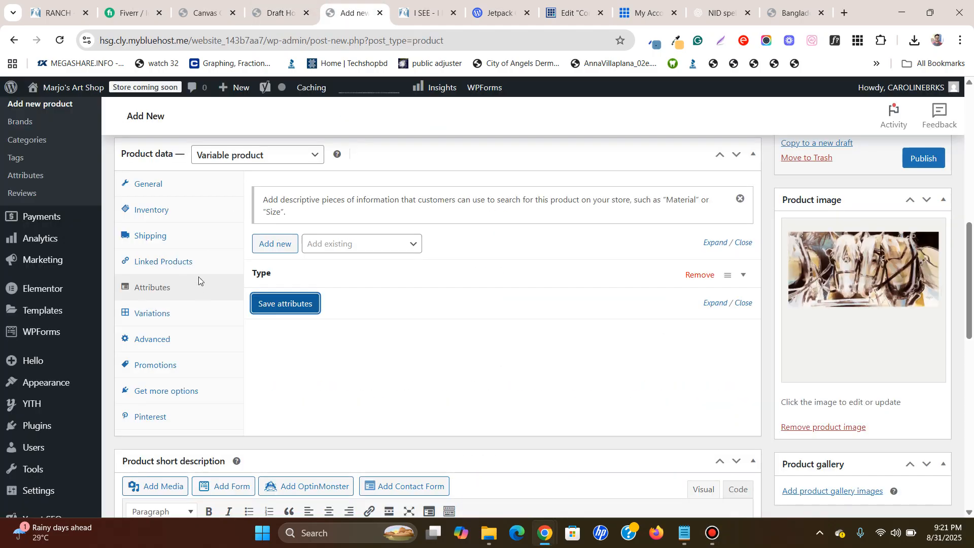
- Add a second new attribute to the product and name it Size
scroll(306, 257, up, 1)
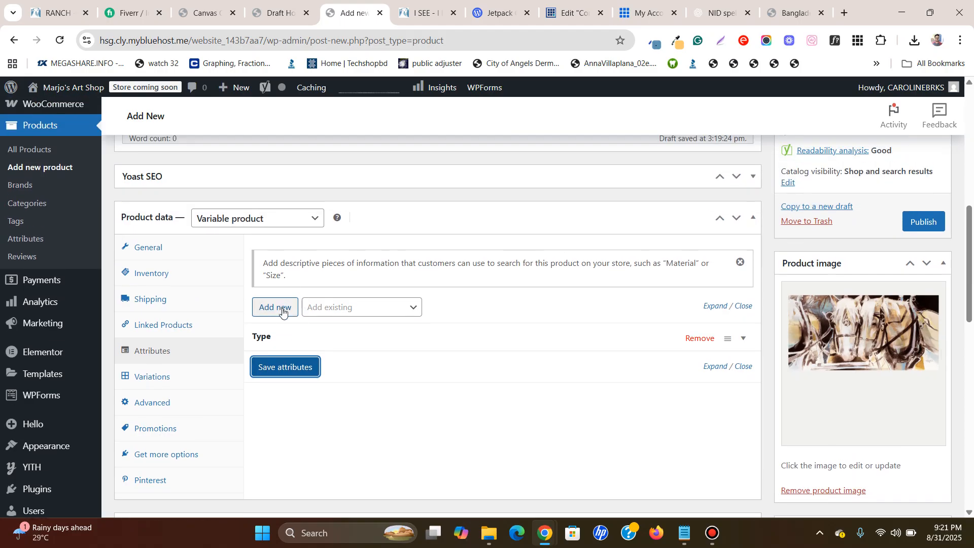
click(276, 307)
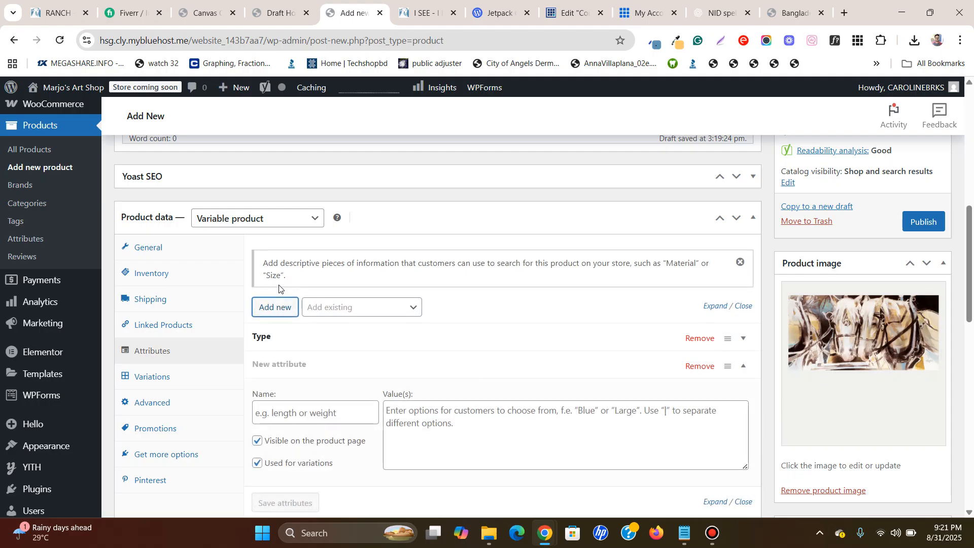
scroll(282, 284, down, 3)
scroll(285, 287, up, 2)
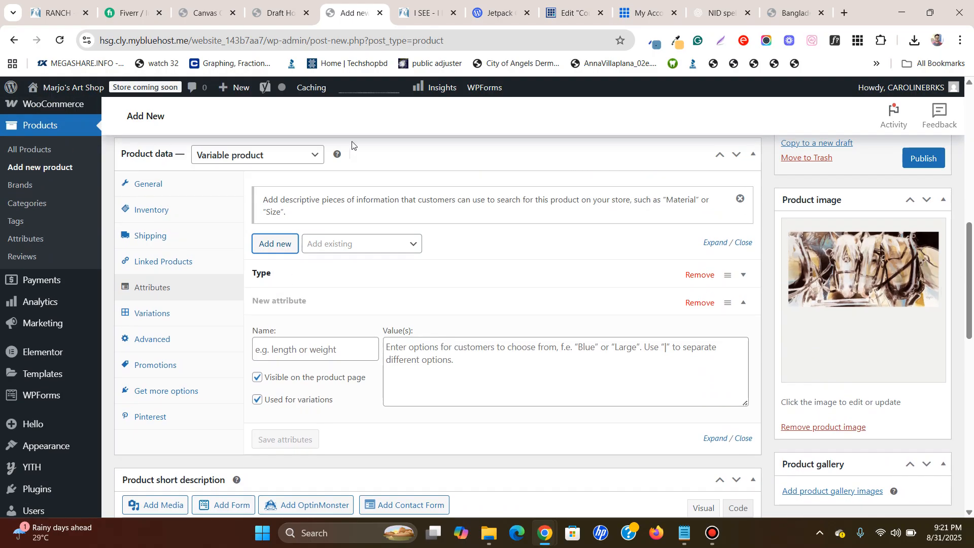
click(283, 3)
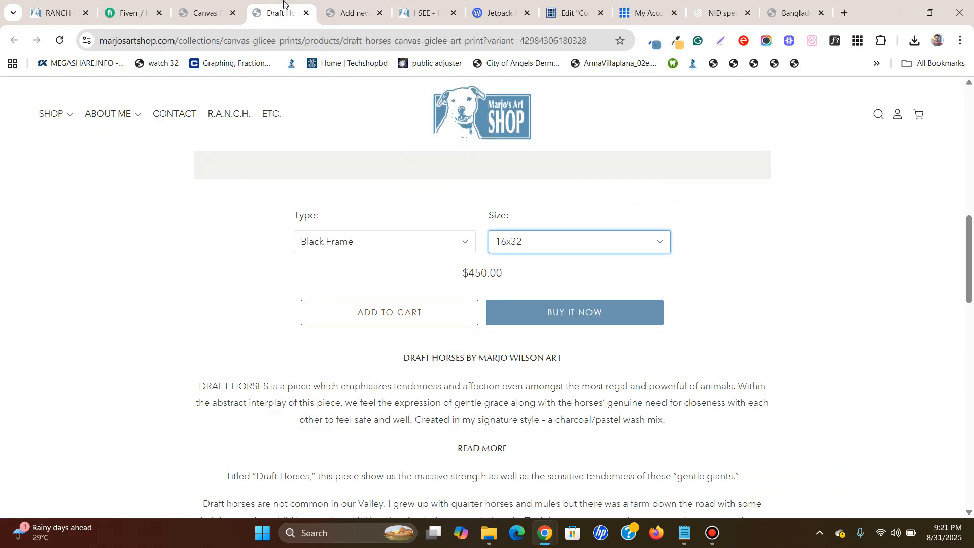
click(325, 3)
click(337, 347)
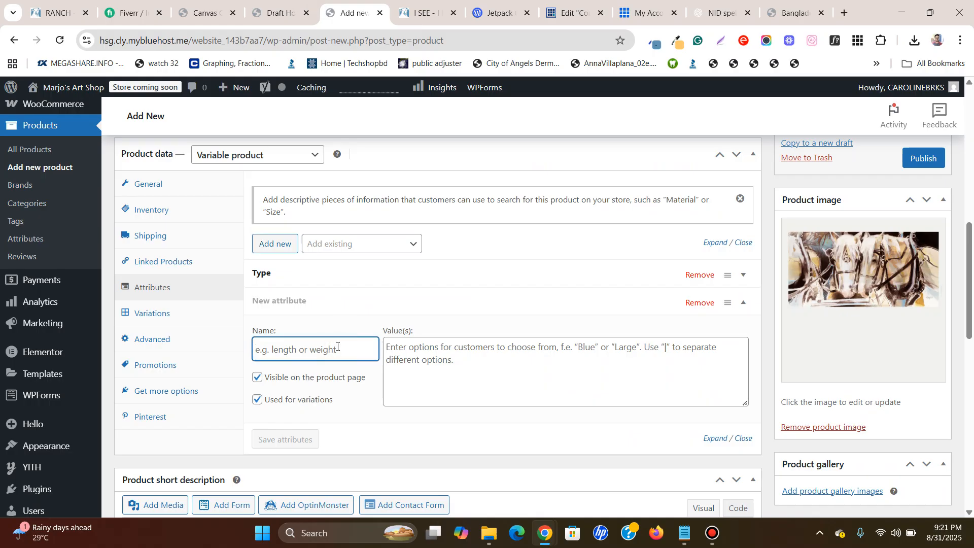
text(Size)
- Enter 16 x 32 with a | separator as the first Size value, matching the existing shop page
click(398, 353)
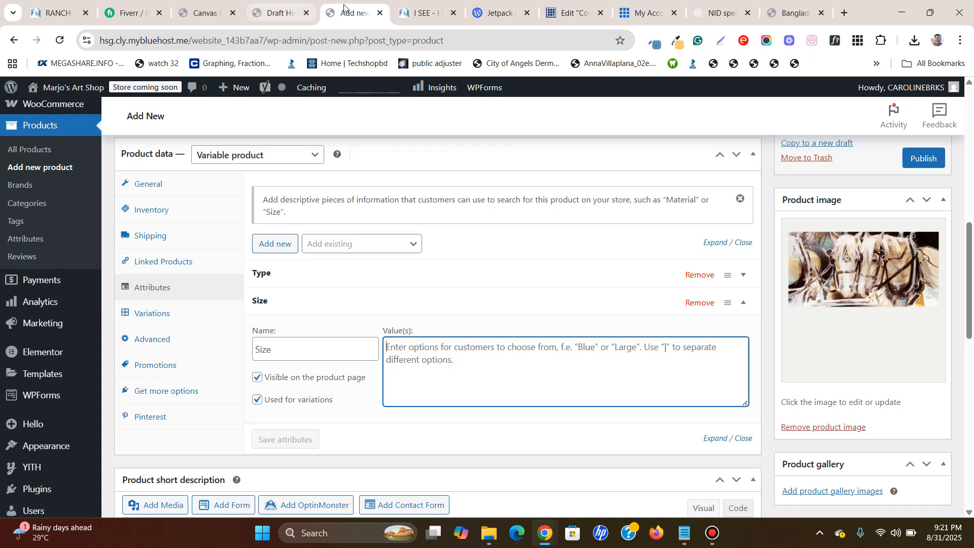
click(271, 5)
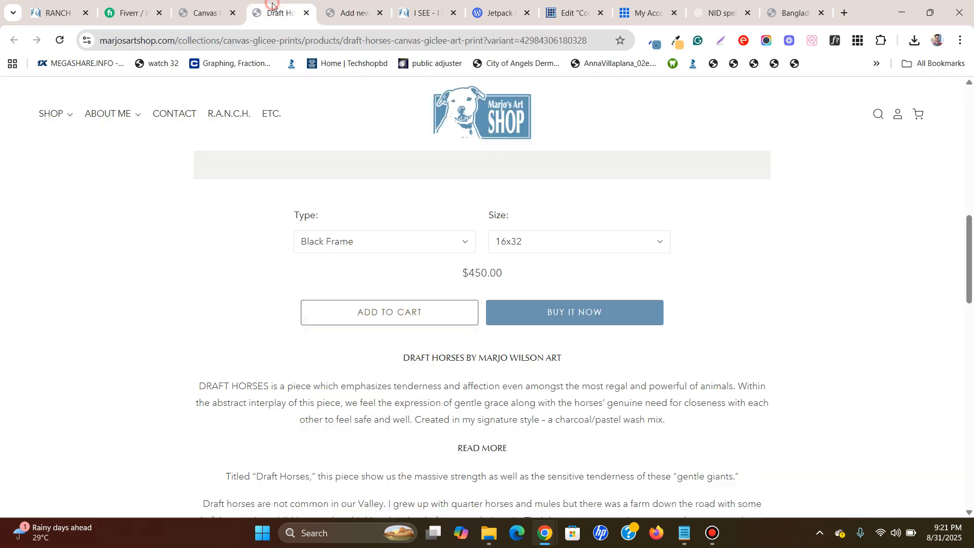
click(328, 8)
text(16 x 32 |)
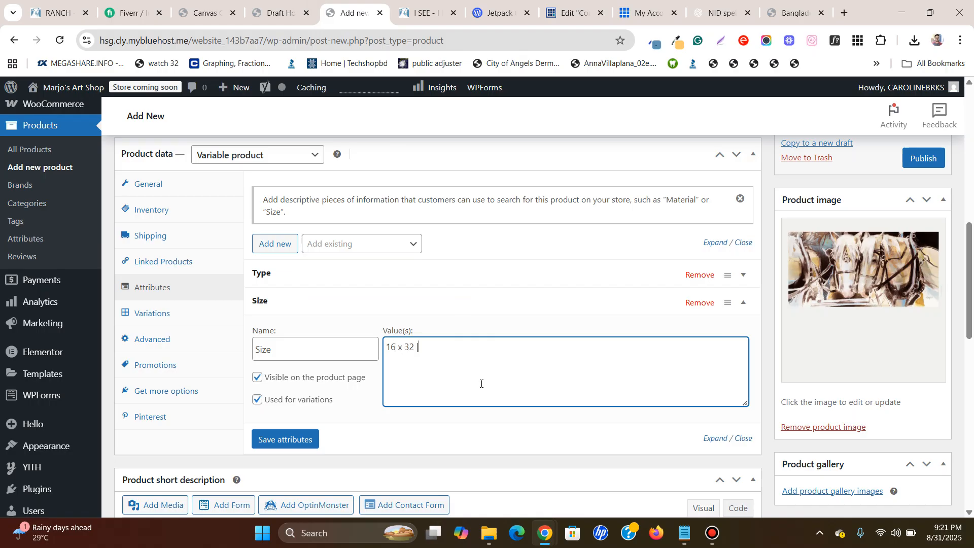
- Append 12 x 24 and 16 x 32 to the Size values, separated by |, checking them against the existing Draft Horses page's size options
click(278, 5)
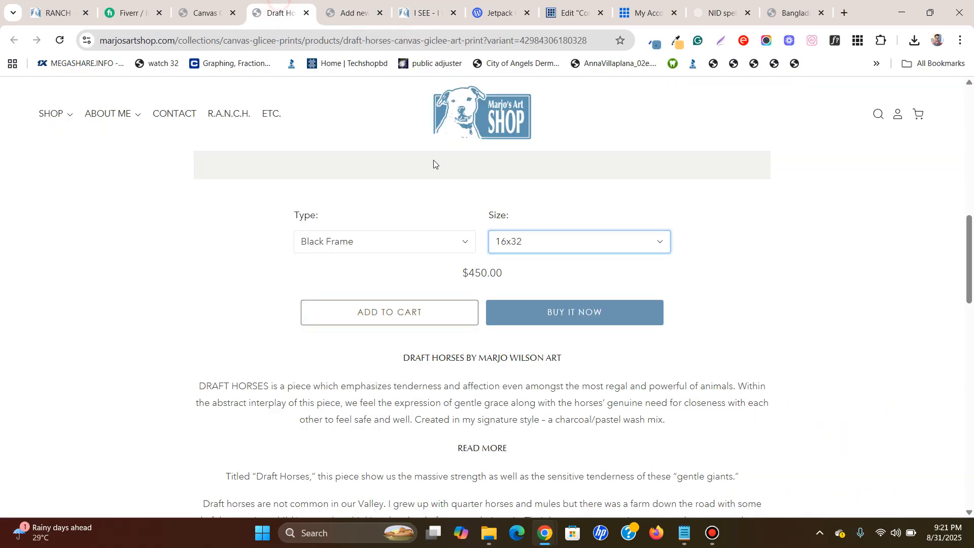
click(562, 242)
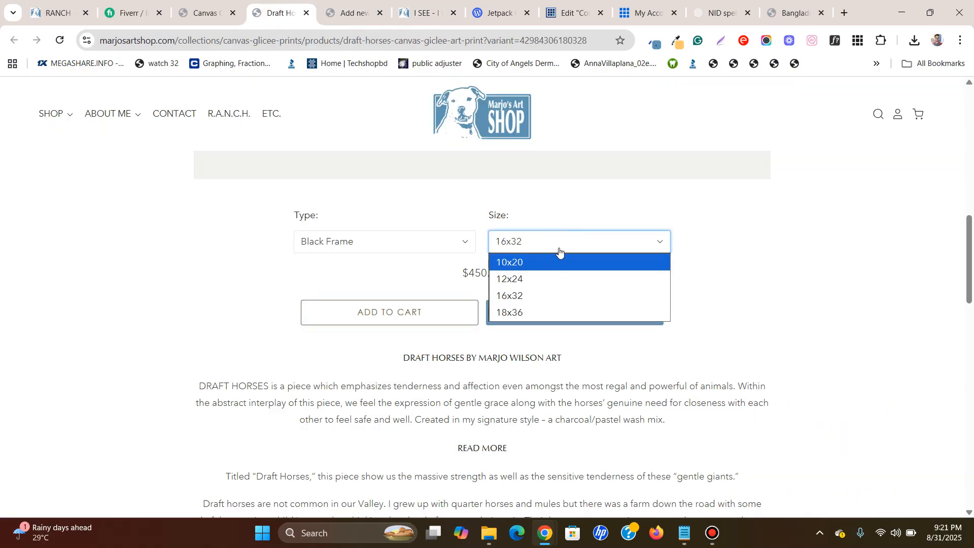
click(561, 245)
click(380, 6)
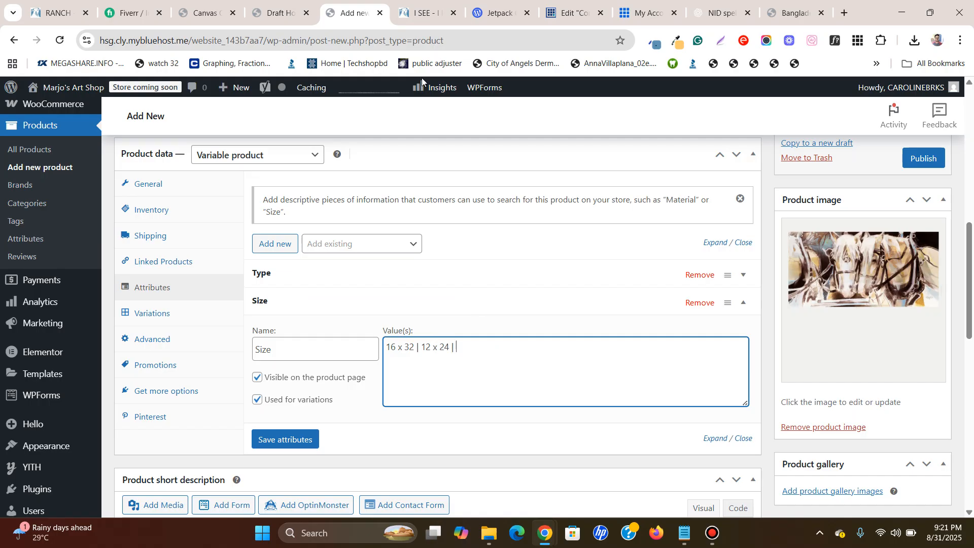
click(277, 13)
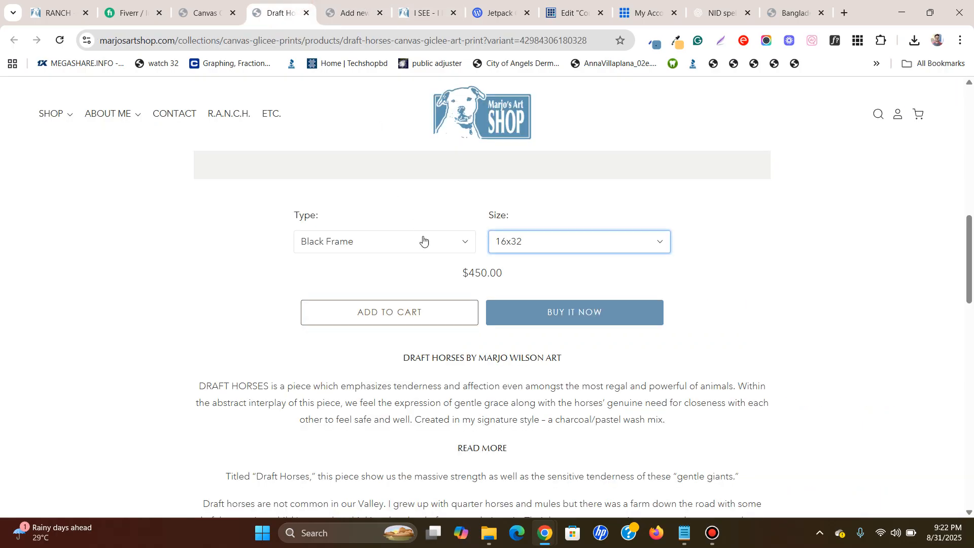
click(517, 242)
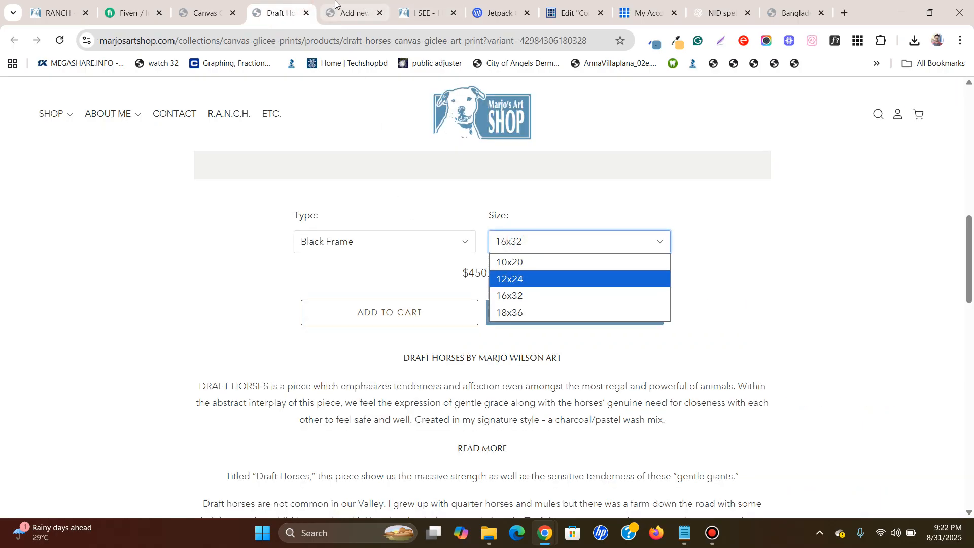
click(350, 13)
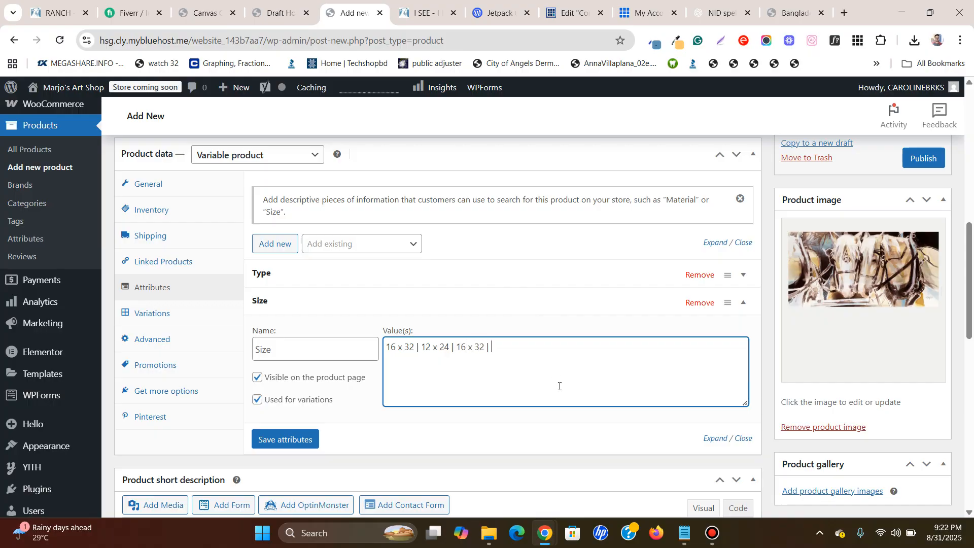
- Add 18 x 36 as the last Size value, following the existing shop page, and save the attributes
click(277, 12)
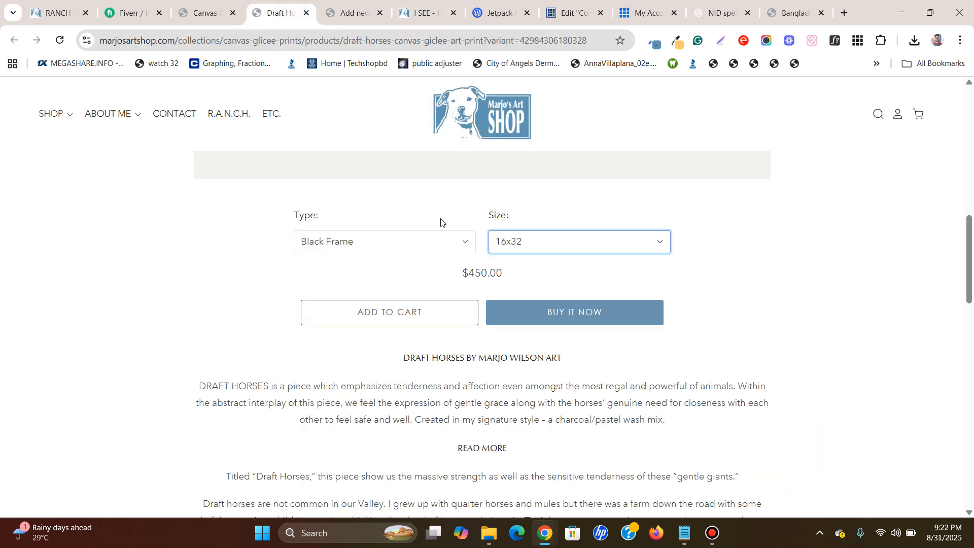
click(528, 242)
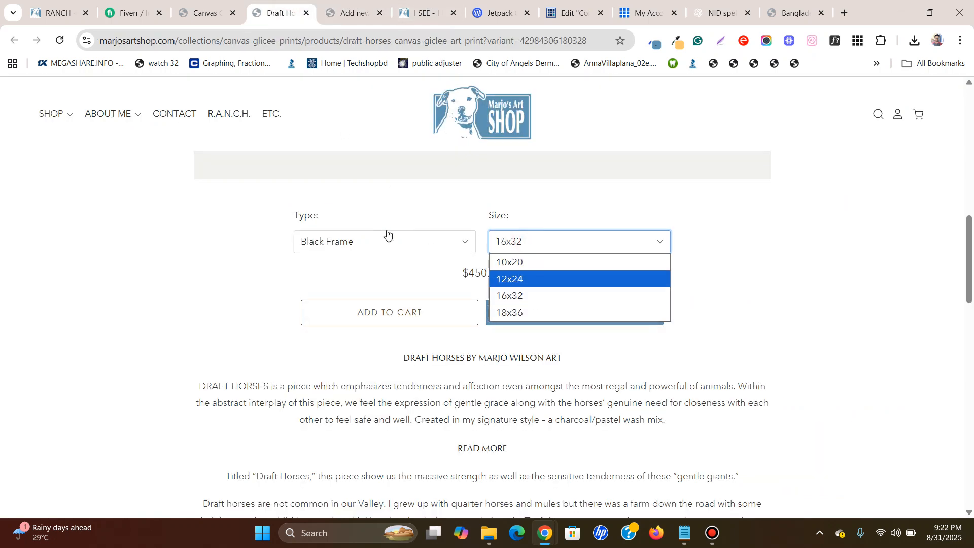
click(596, 246)
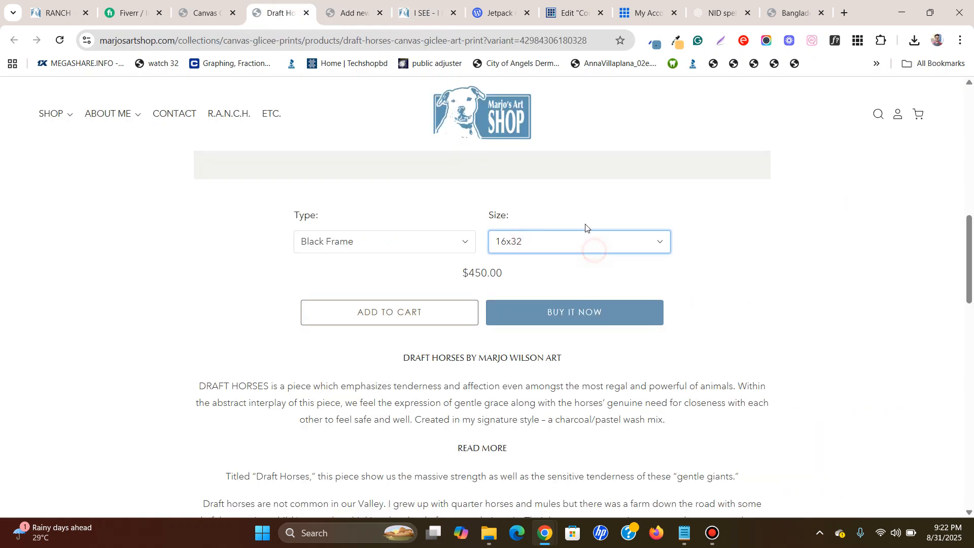
click(358, 7)
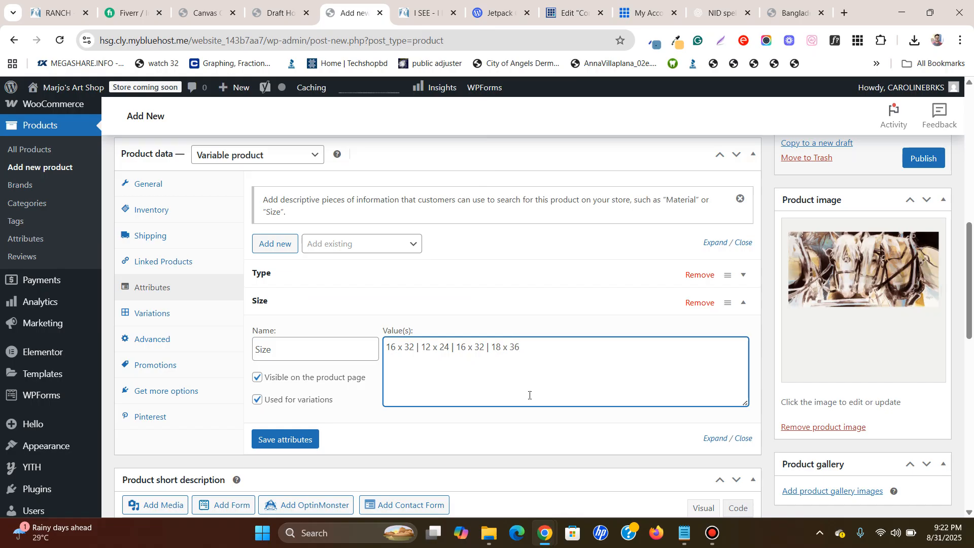
click(292, 440)
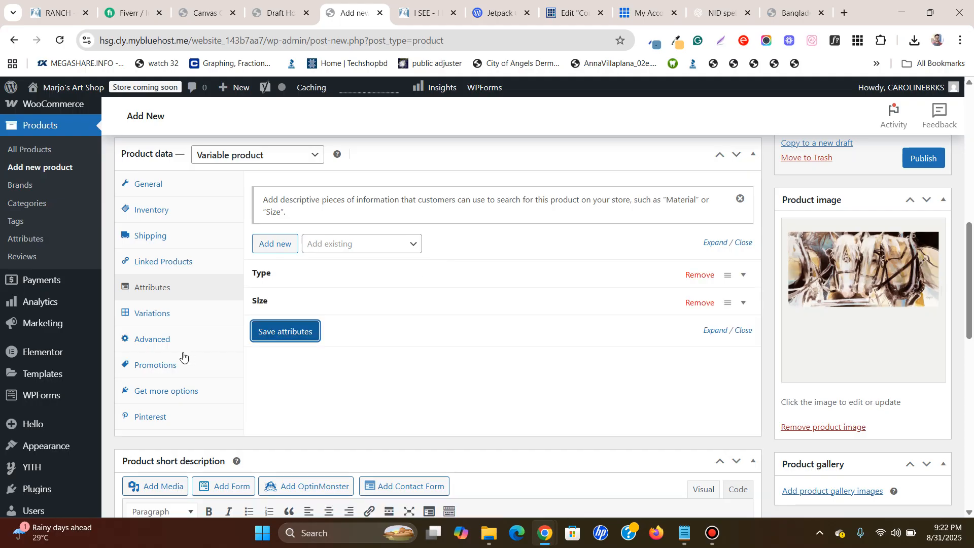
- Generate product variations for every combination of the Type and Size attributes and accept the confirmation
click(164, 313)
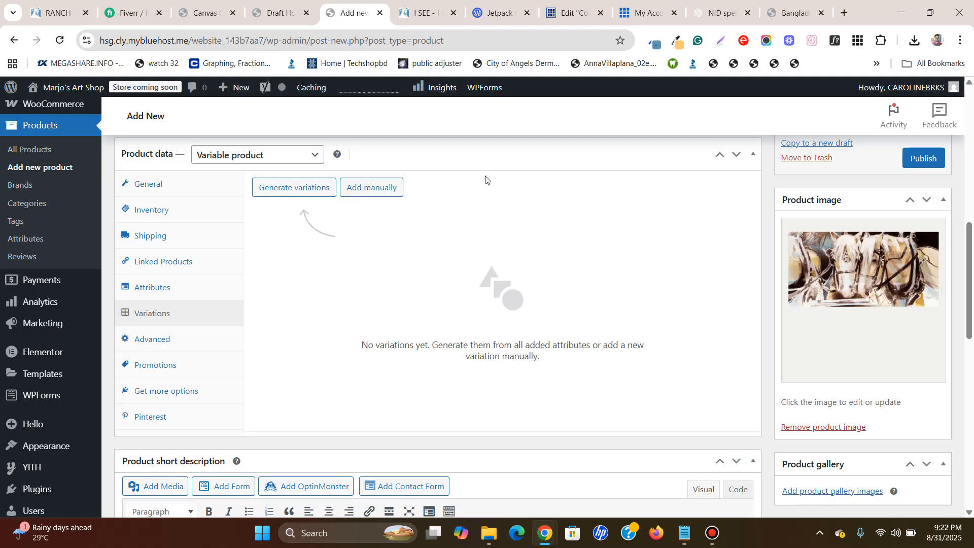
scroll(486, 176, up, 1)
scroll(485, 177, down, 1)
click(294, 188)
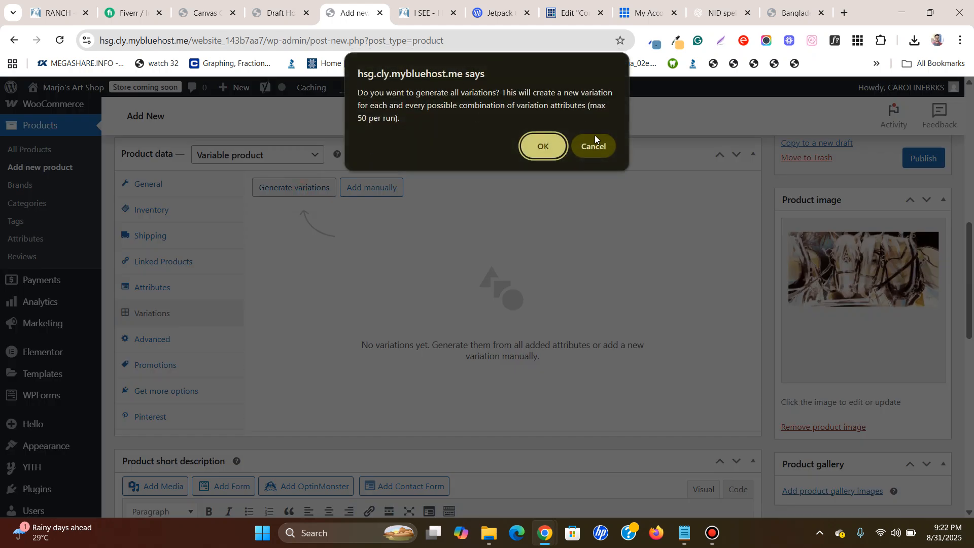
click(541, 147)
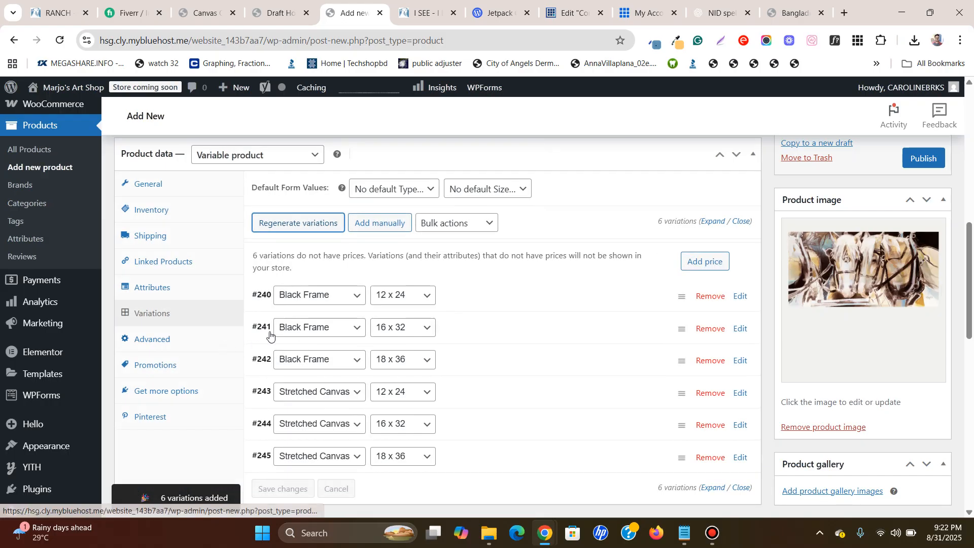
- Review the generated variations and expand the details of the Black Frame 12 x 24 variation
scroll(295, 309, down, 1)
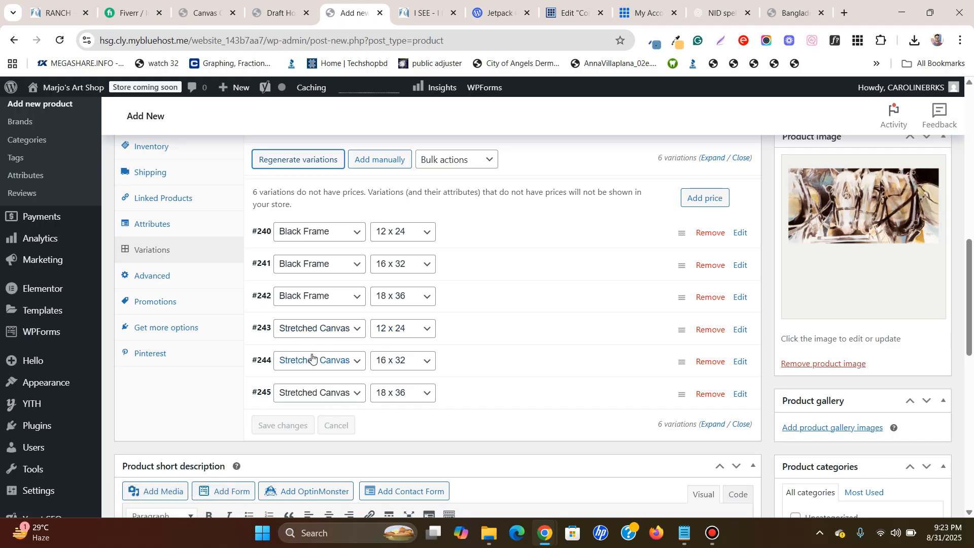
scroll(412, 318, up, 2)
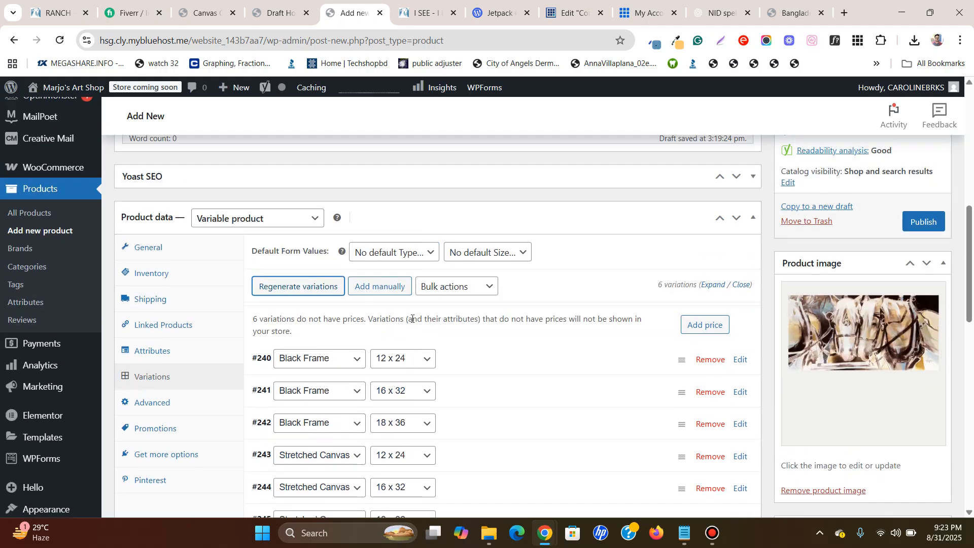
scroll(412, 319, down, 2)
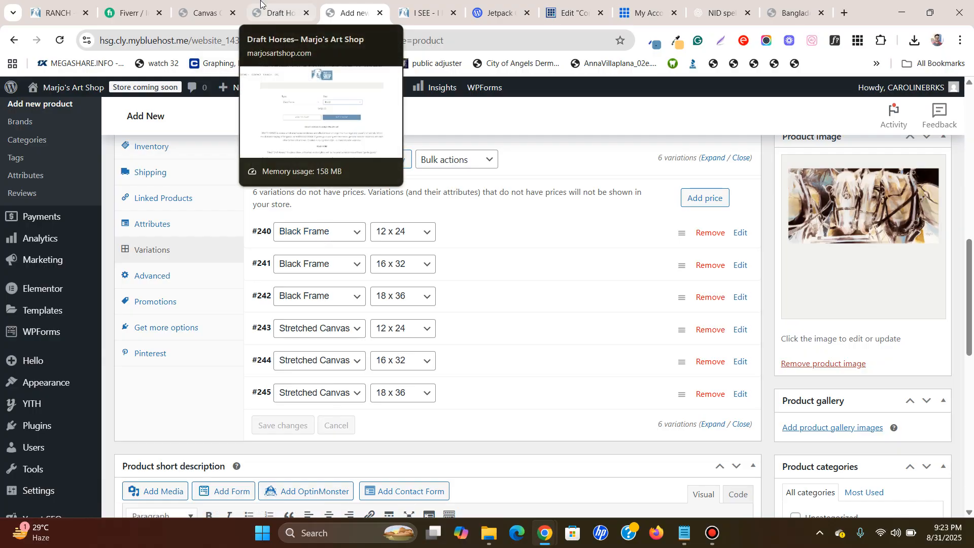
click(279, 11)
click(352, 13)
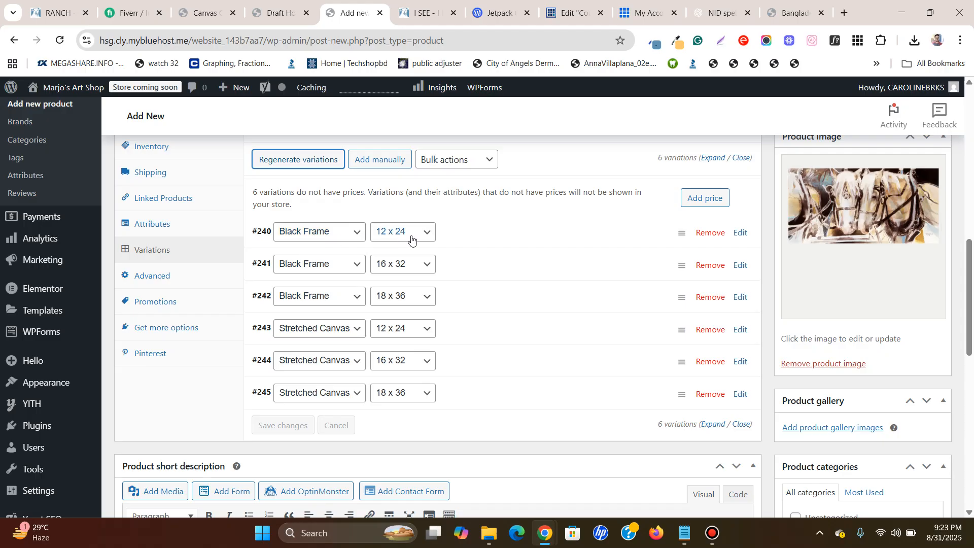
click(744, 233)
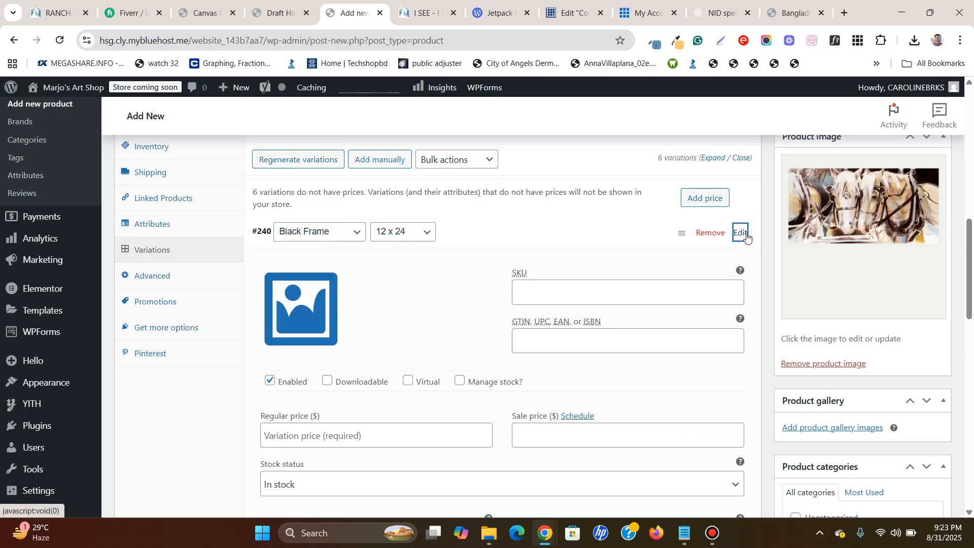
scroll(307, 267, down, 2)
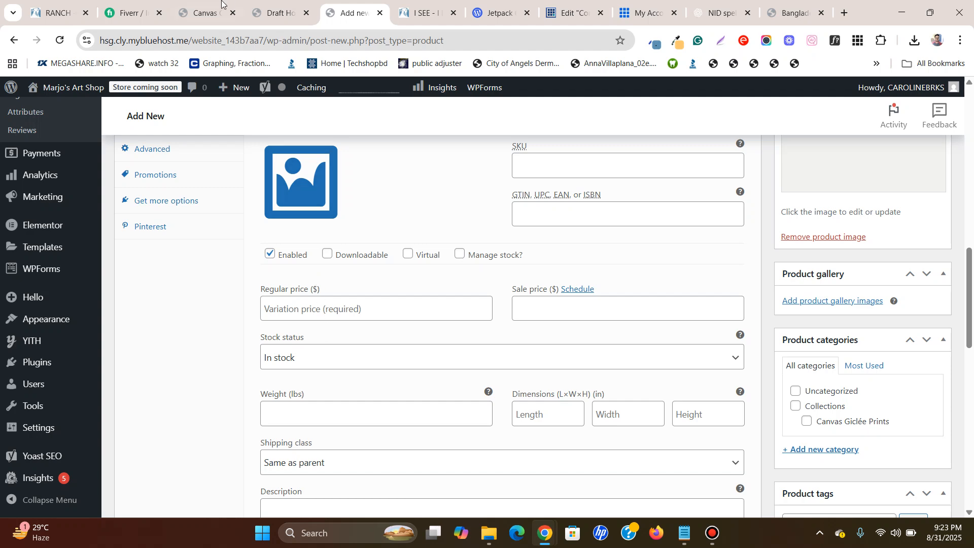
- Look up the price of the Black Frame 12x24 option on the existing Draft Horses page and return to the variation
click(259, 9)
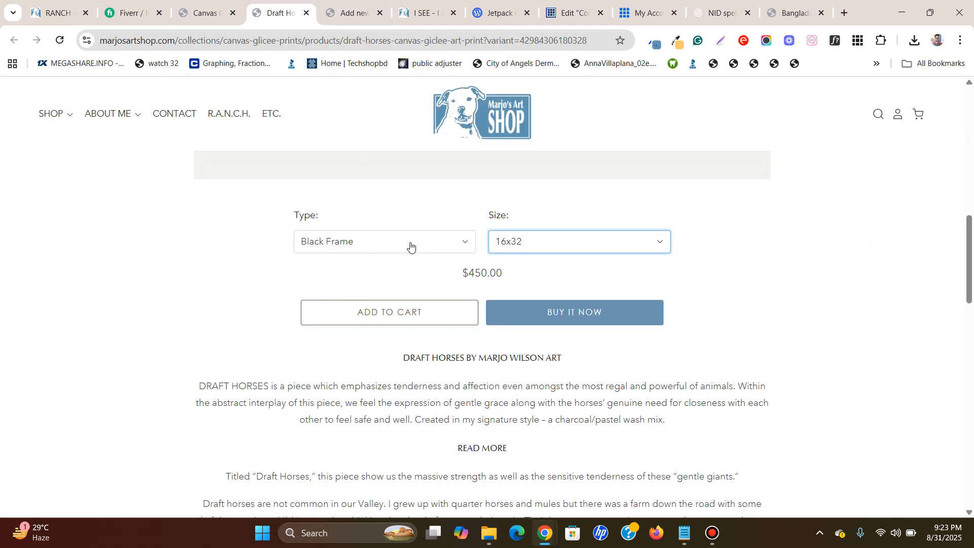
click(335, 10)
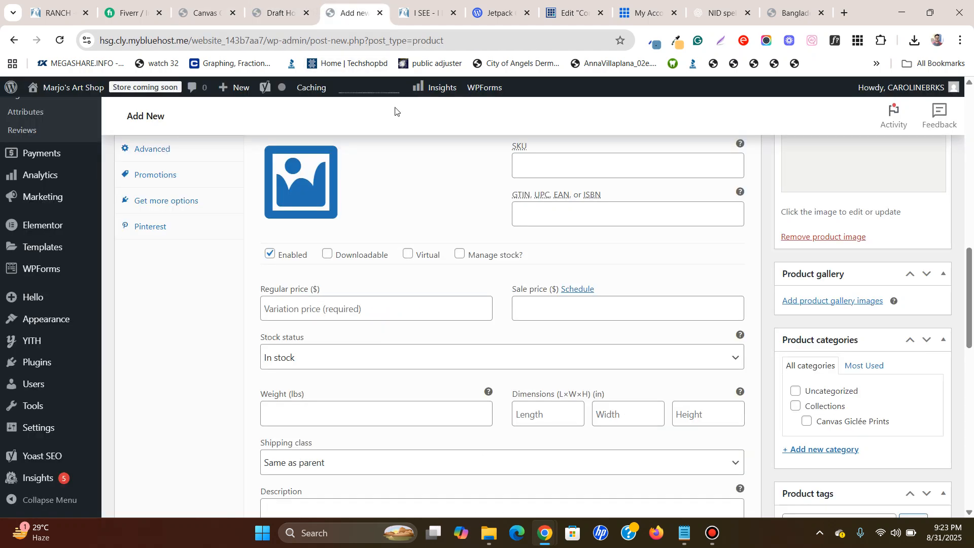
scroll(390, 197, up, 2)
click(285, 9)
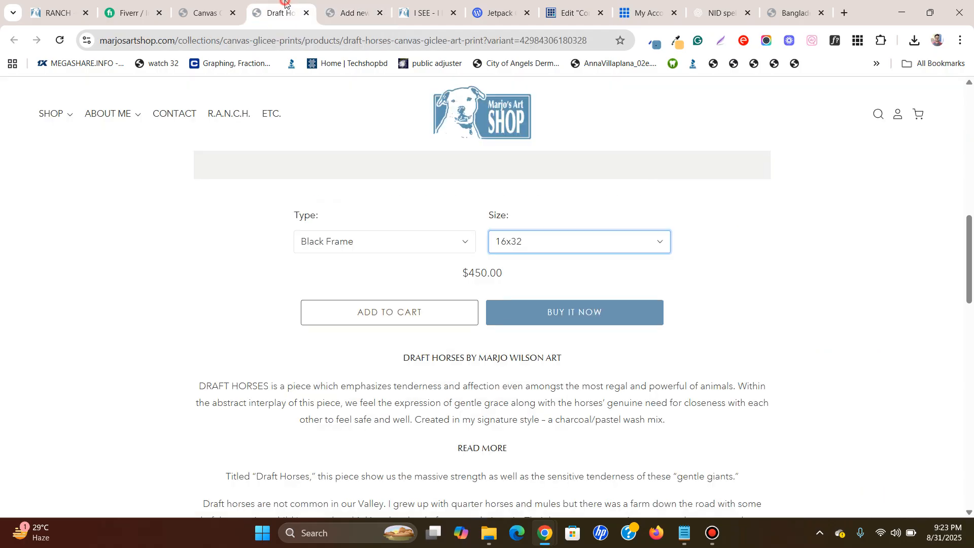
click(539, 249)
click(540, 276)
scroll(481, 227, down, 1)
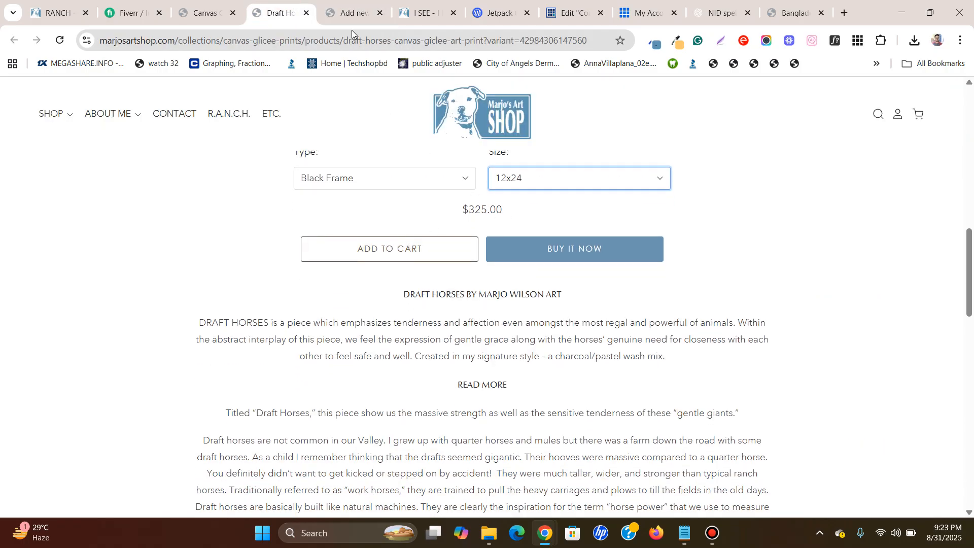
click(352, 14)
- Set the regular price of the Black Frame 12 x 24 variation to 325 and save the variation changes
scroll(350, 356, down, 1)
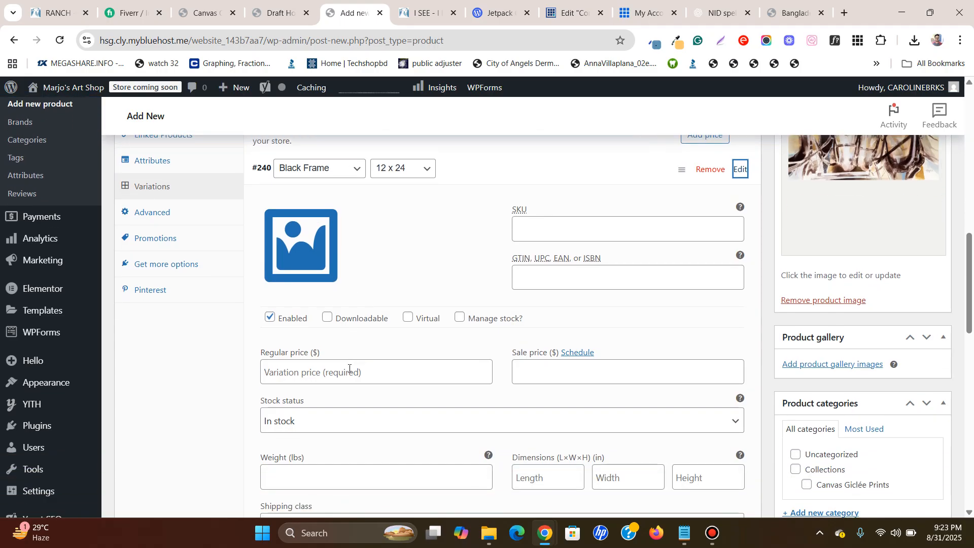
click(349, 369)
text(325)
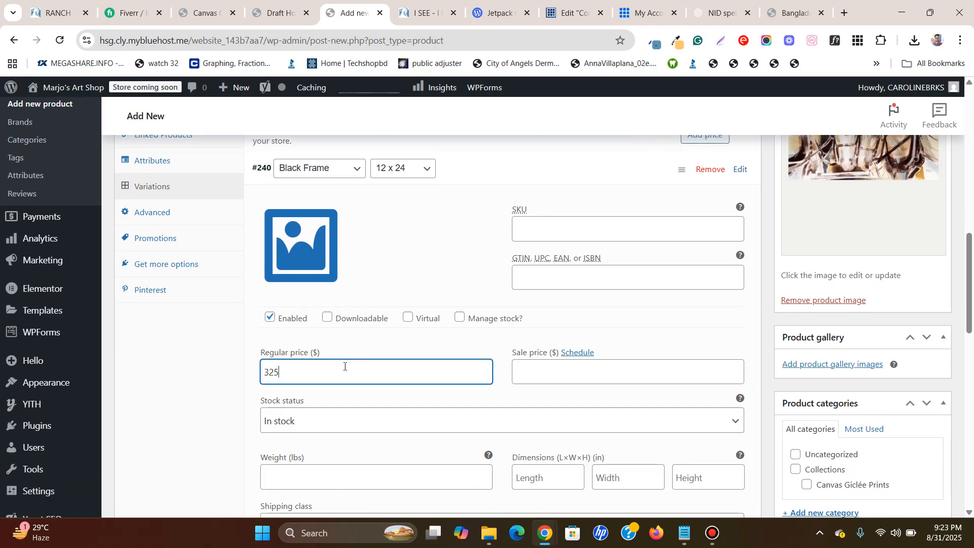
scroll(227, 327, down, 6)
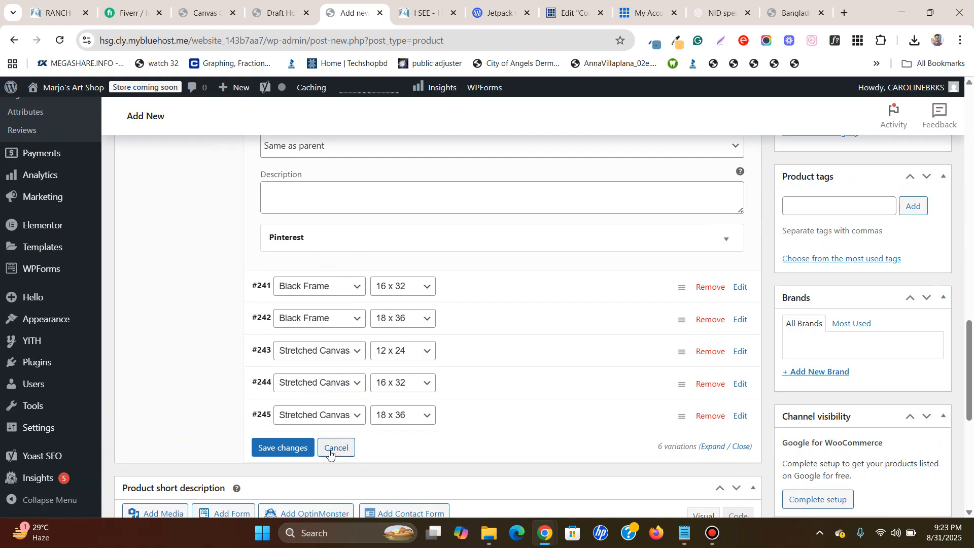
click(283, 448)
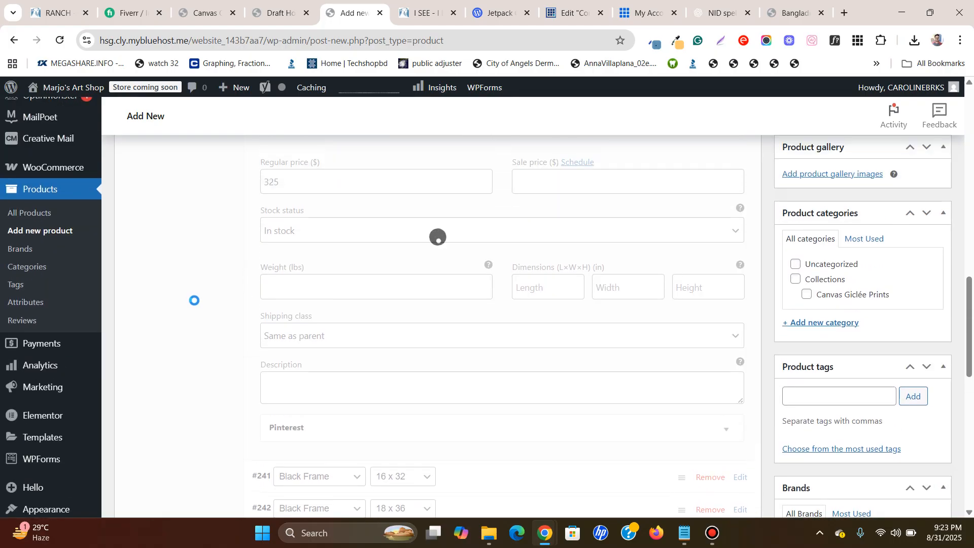
scroll(195, 304, up, 3)
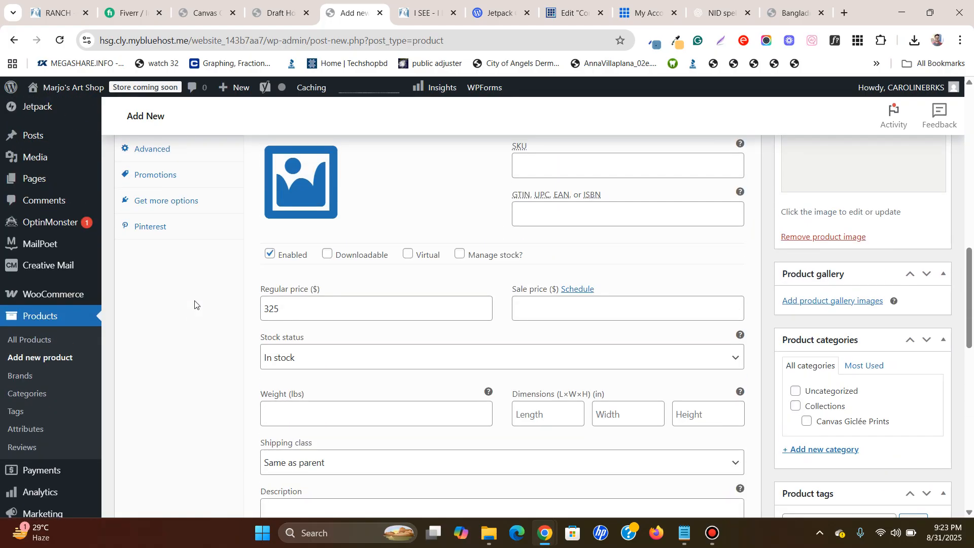
scroll(195, 304, up, 5)
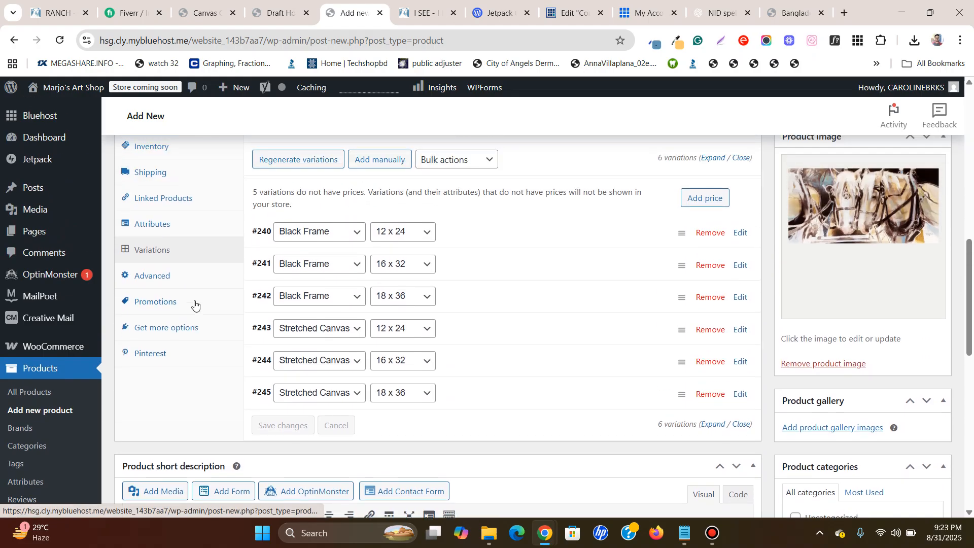
- Compare the Type and Size options on the existing Draft Horses page with the product's variation list
click(294, 11)
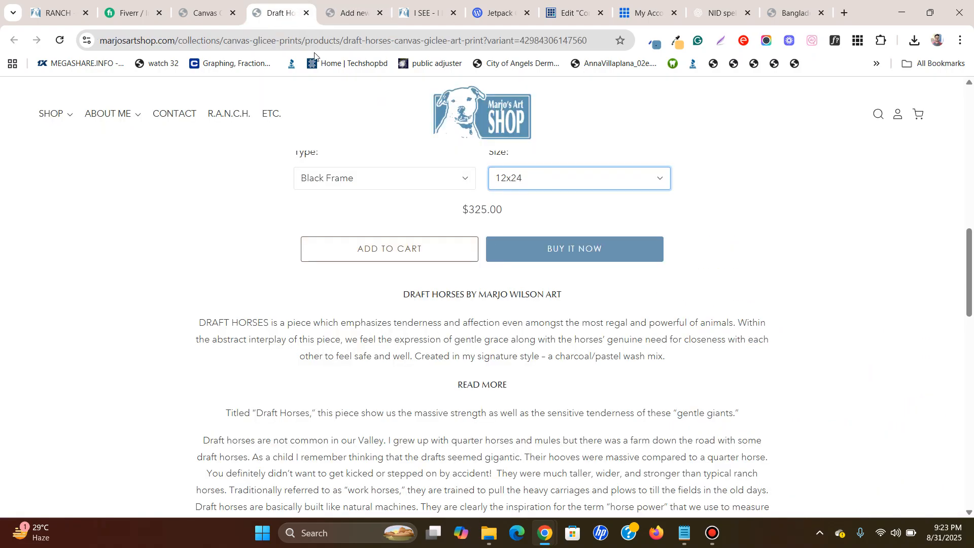
click(401, 178)
click(350, 11)
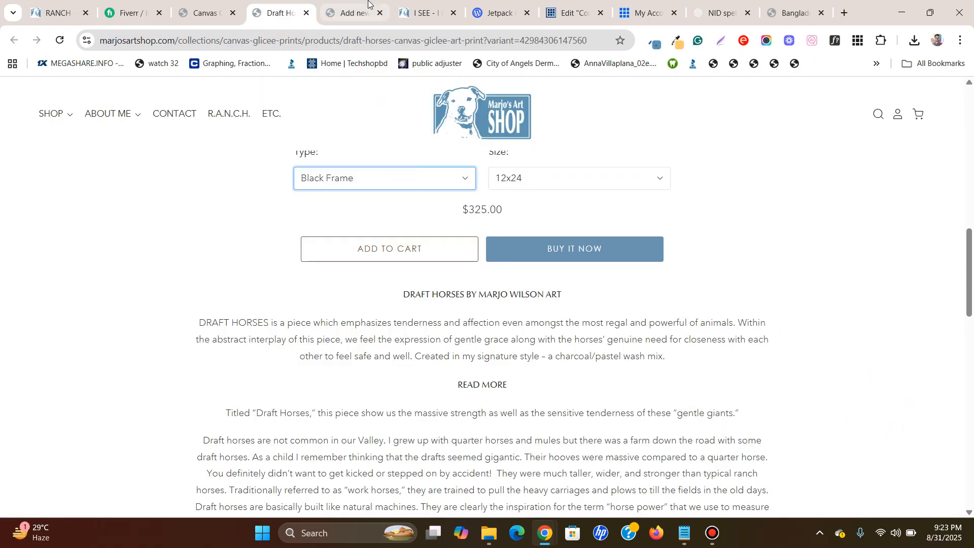
click(350, 11)
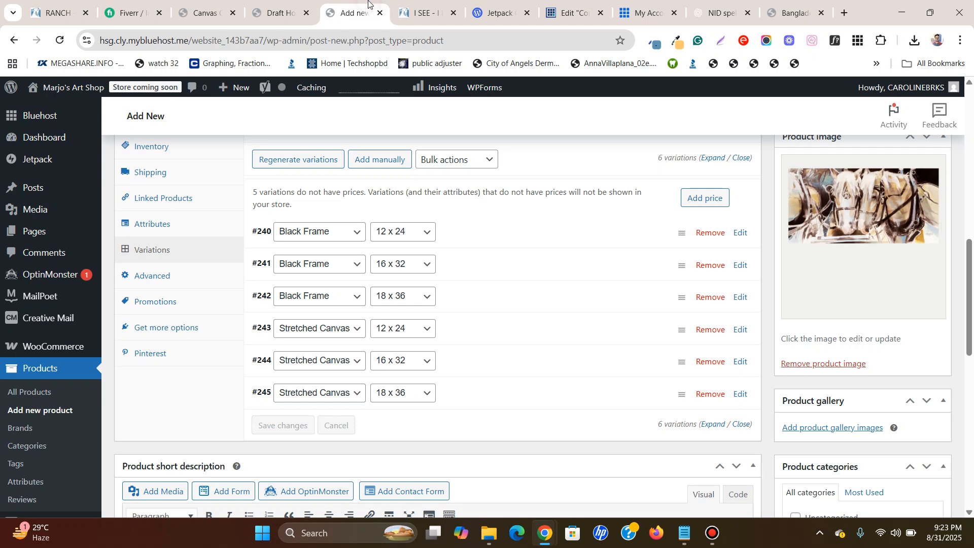
click(291, 15)
click(502, 178)
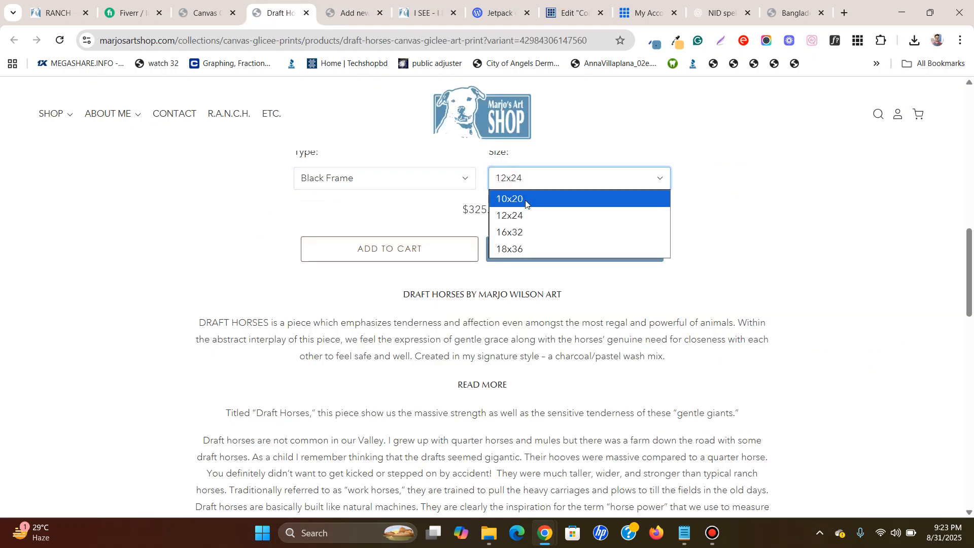
click(327, 4)
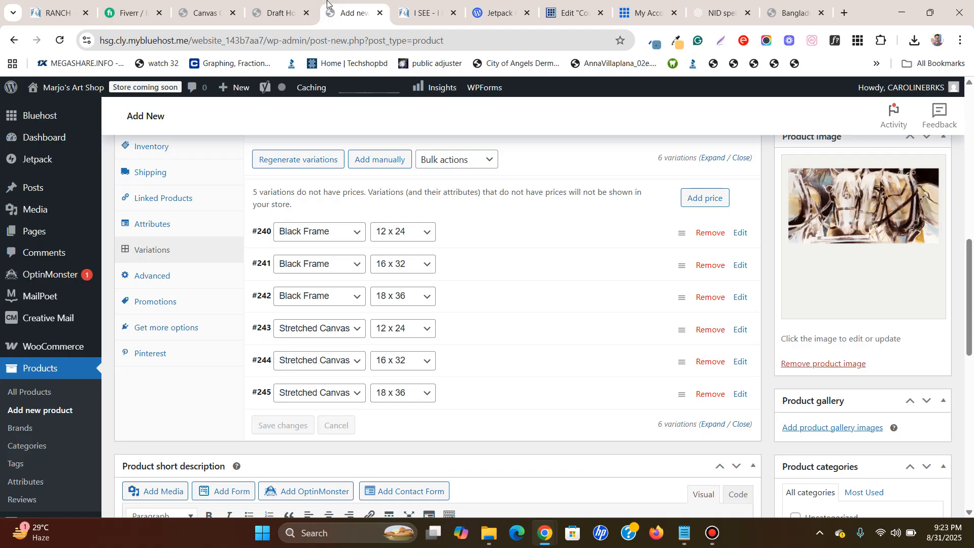
- Look up the price of the Black Frame 16x32 option on the existing Draft Horses page and return to the product's variations
click(267, 6)
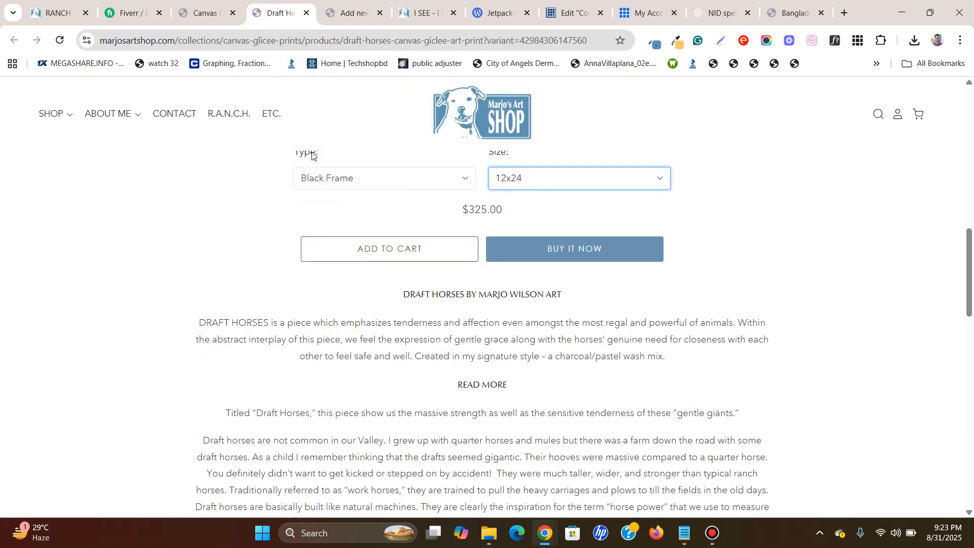
click(413, 187)
click(412, 188)
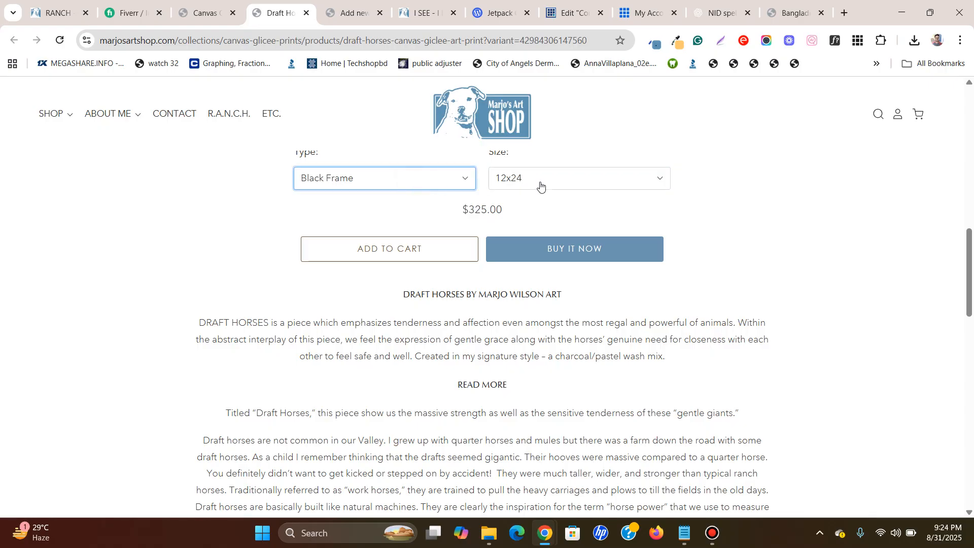
scroll(541, 186, up, 1)
click(384, 242)
click(386, 243)
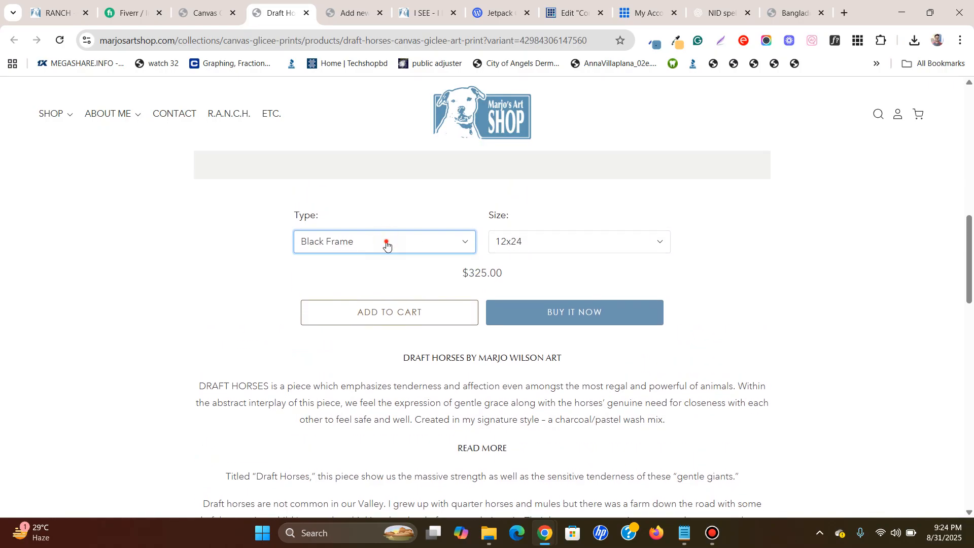
click(515, 250)
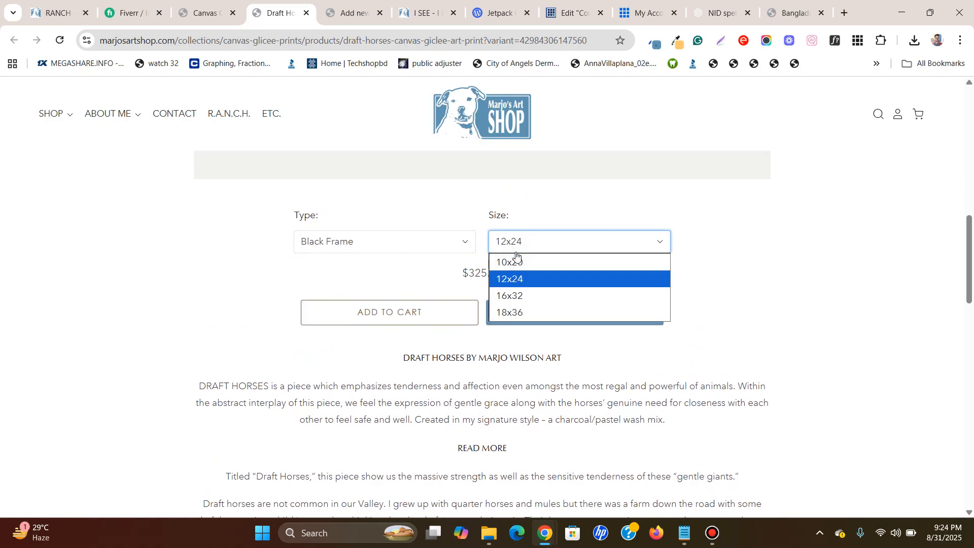
click(515, 295)
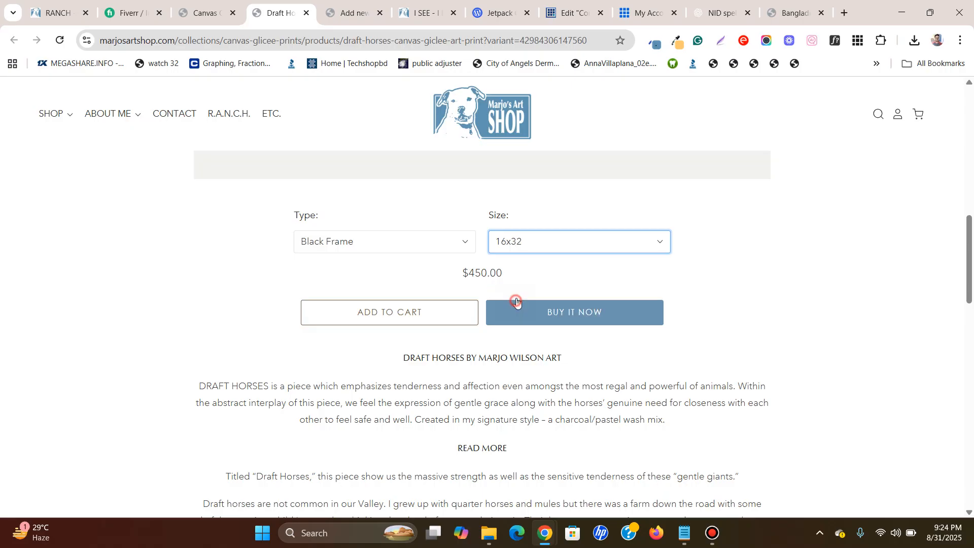
click(330, 3)
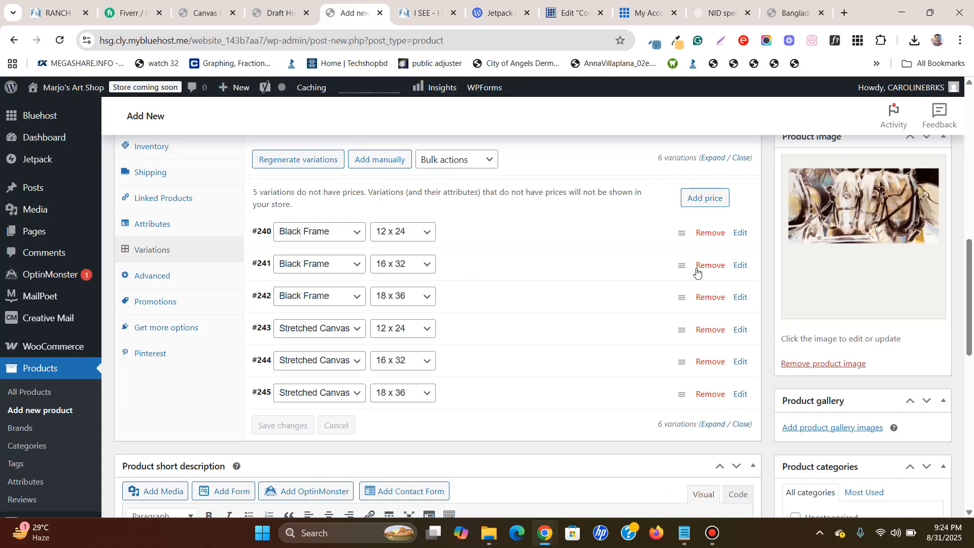
- Set the regular price of the Black Frame 16 x 32 variation to 450 and save the variation changes
click(740, 265)
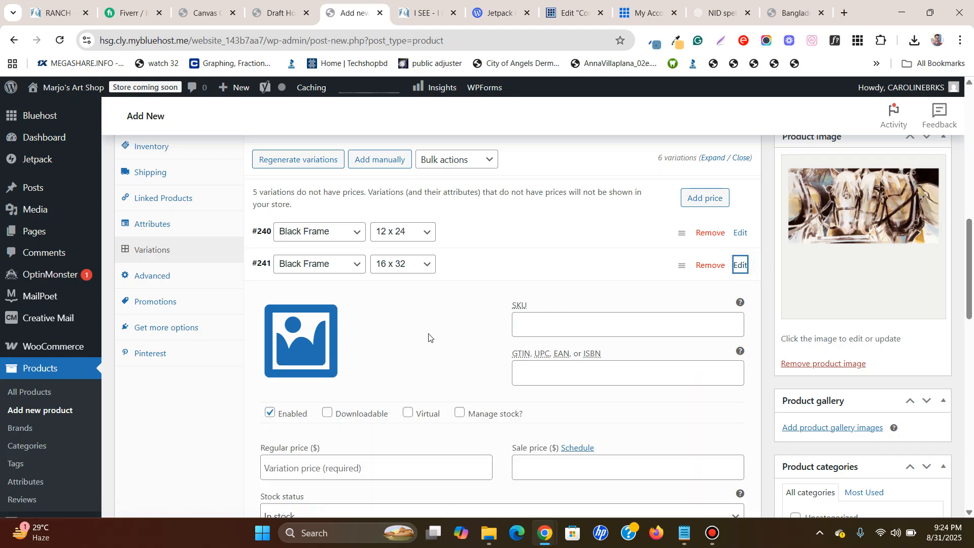
scroll(428, 338, down, 1)
click(359, 404)
text(450)
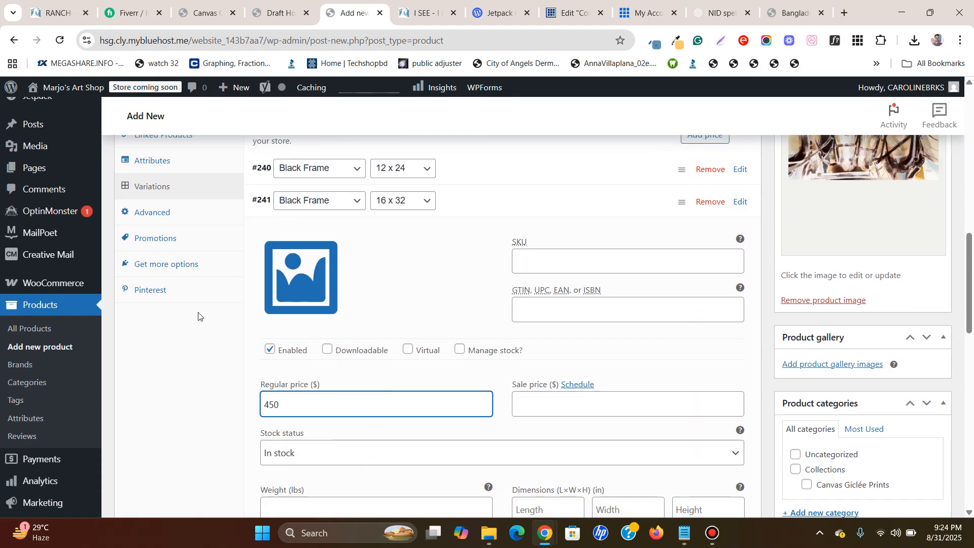
scroll(201, 314, down, 9)
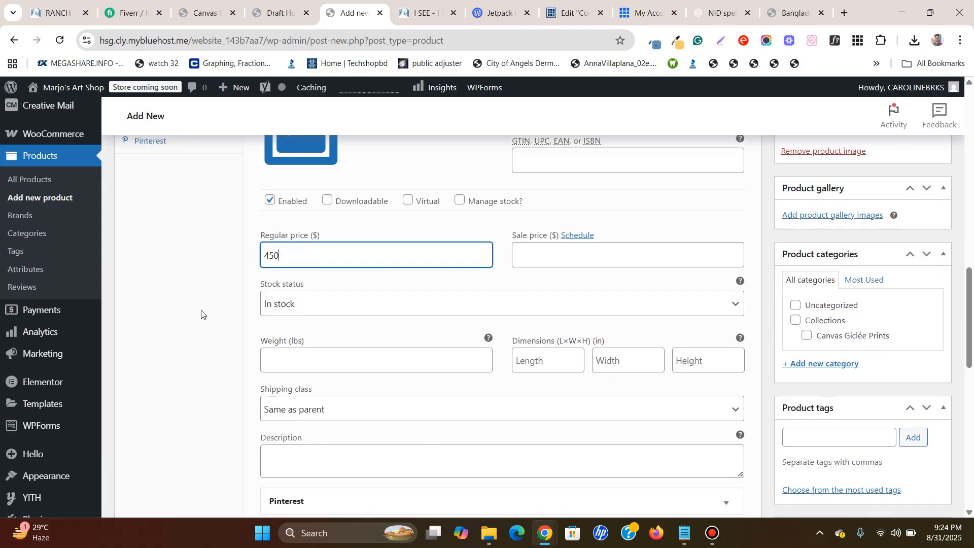
click(298, 385)
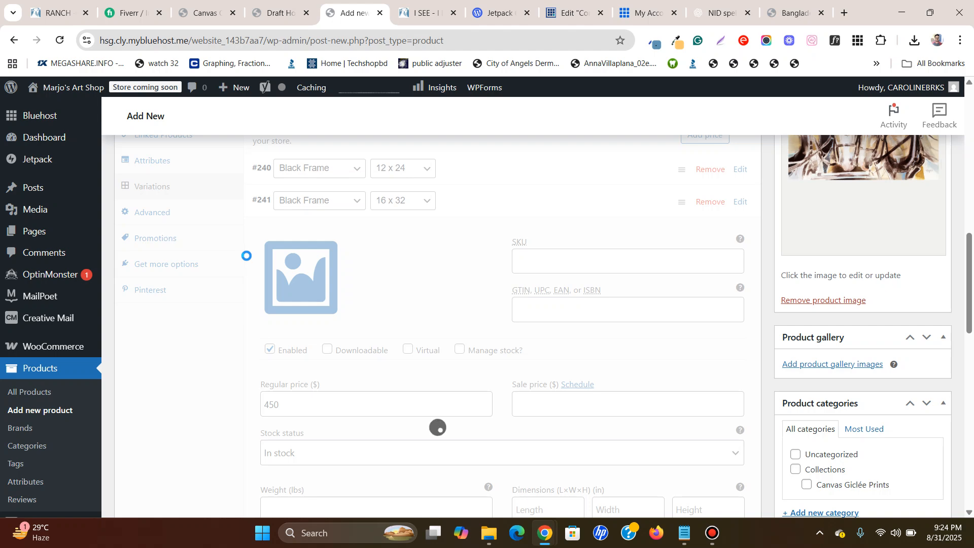
click(612, 209)
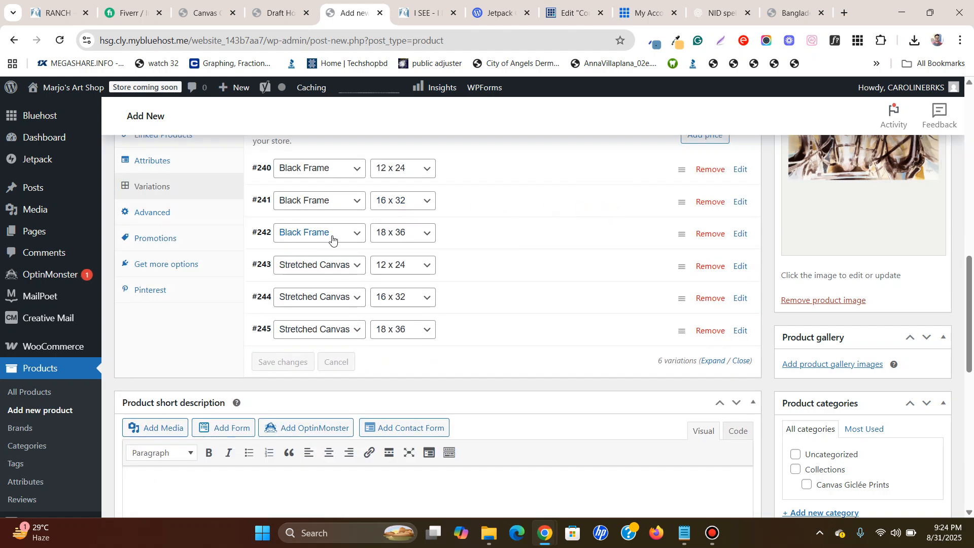
- Look up the price of the Black Frame 18x36 option on the existing Draft Horses page and return to the product's variations
click(276, 13)
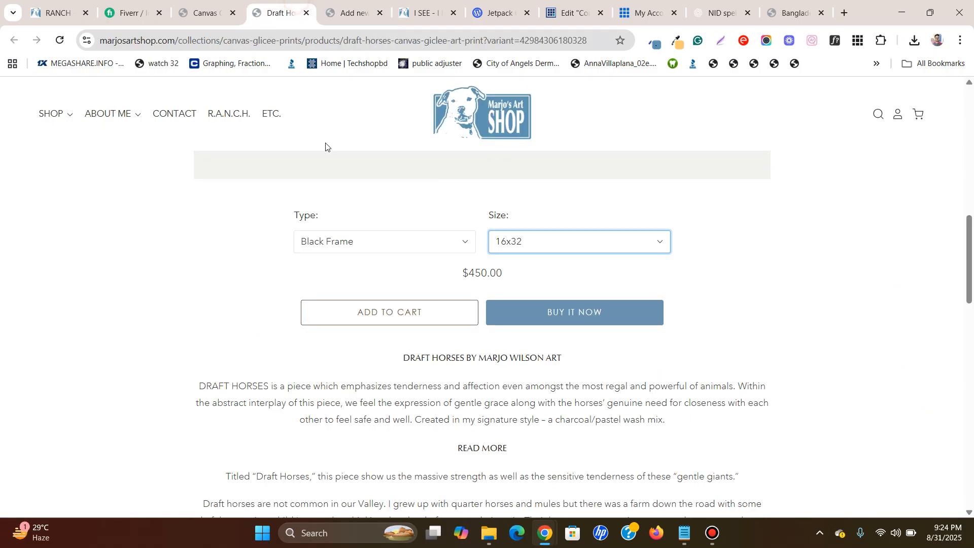
click(564, 247)
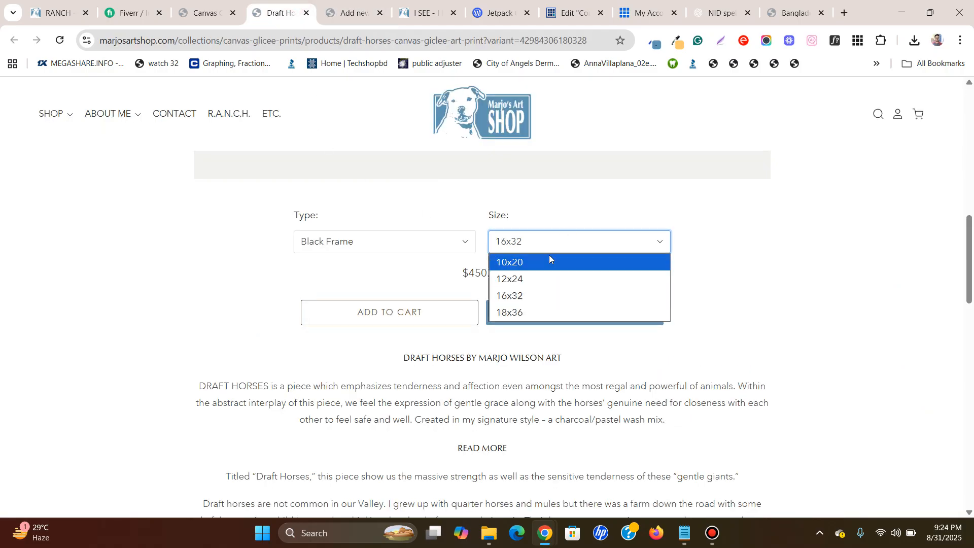
click(513, 312)
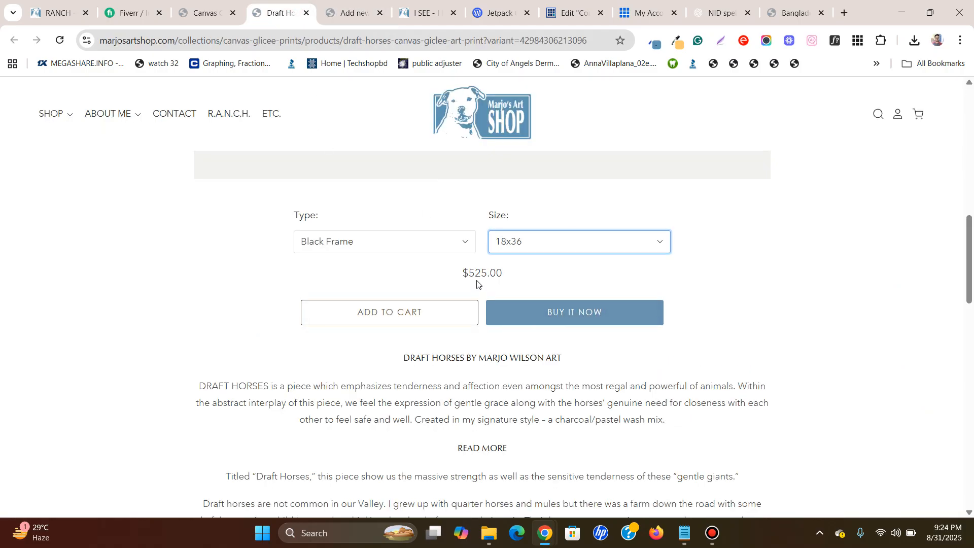
click(351, 13)
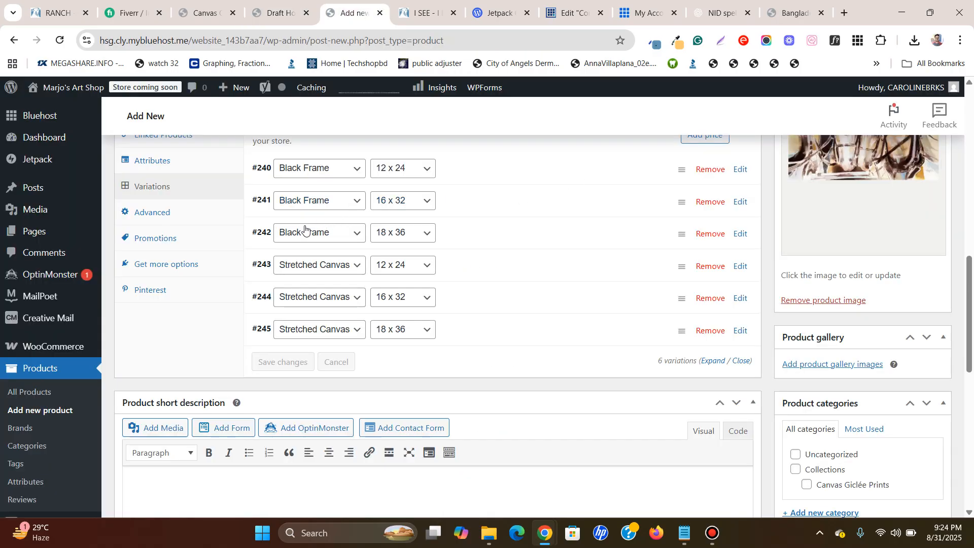
- Set the regular price of the Black Frame 18 x 36 variation to 525 and save the variation changes
click(742, 235)
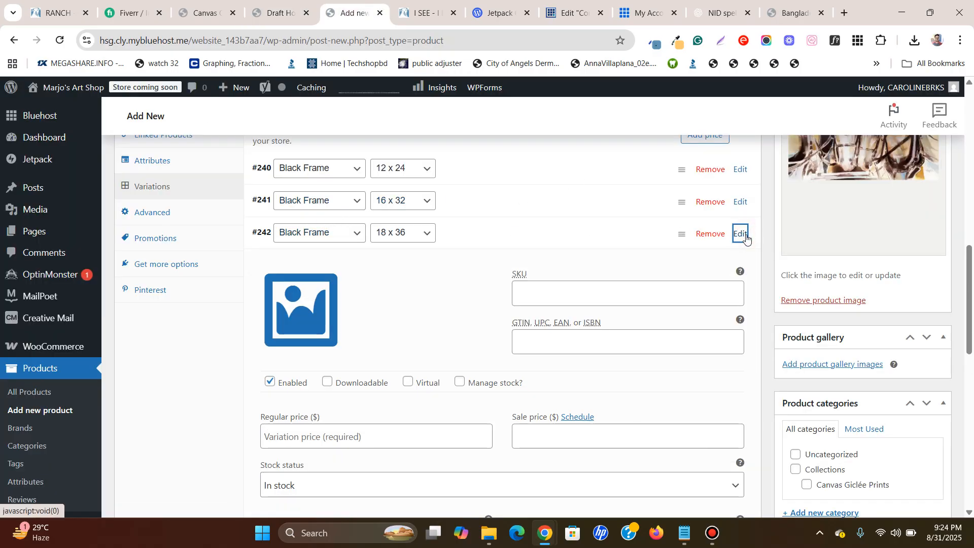
scroll(354, 321, down, 2)
click(349, 309)
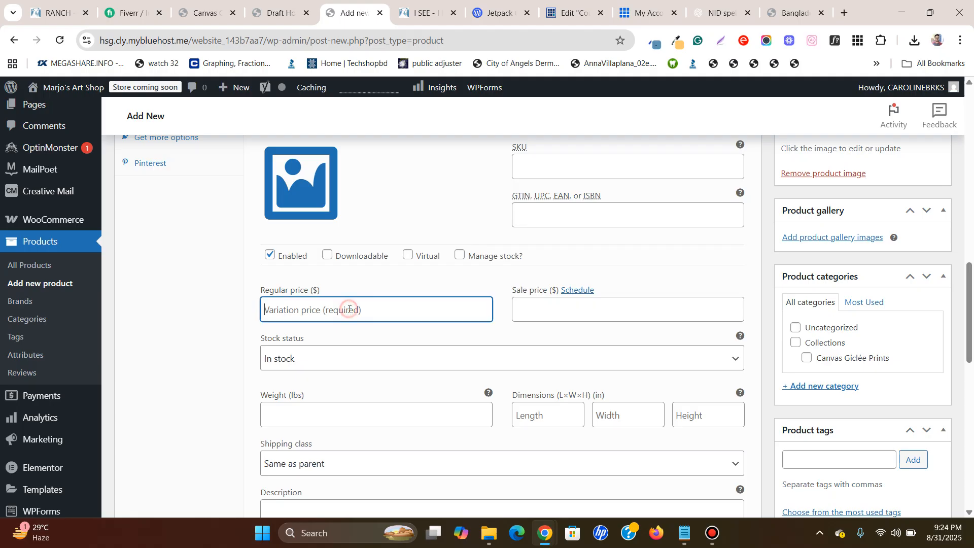
text(525)
scroll(227, 317, down, 5)
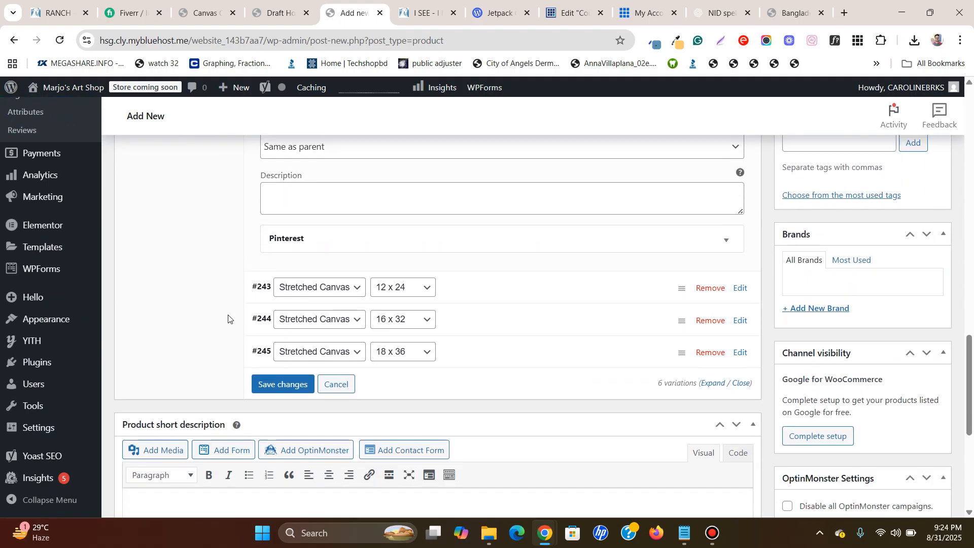
click(292, 386)
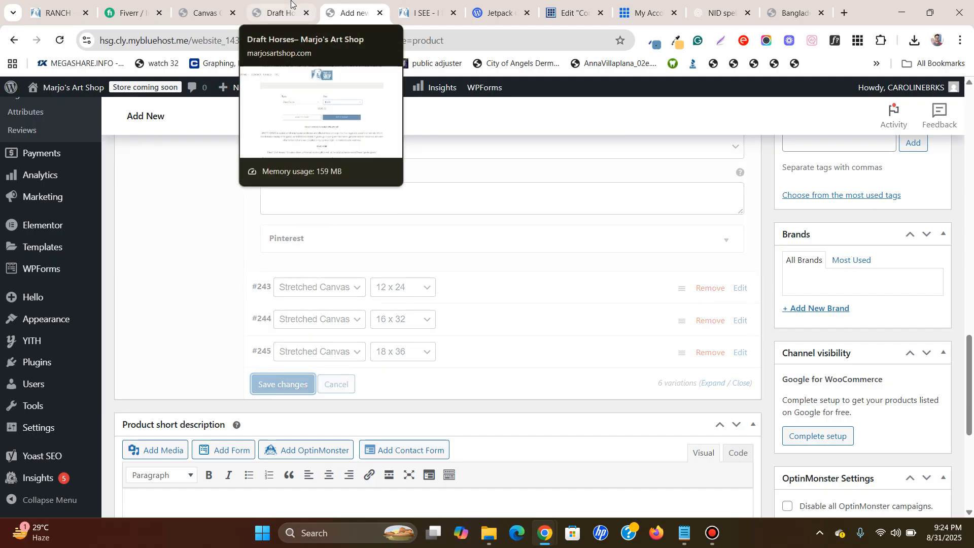
- Look up the price of the Stretched Canvas 12x24 option on the existing Draft Horses page and return to the variation list
click(290, 4)
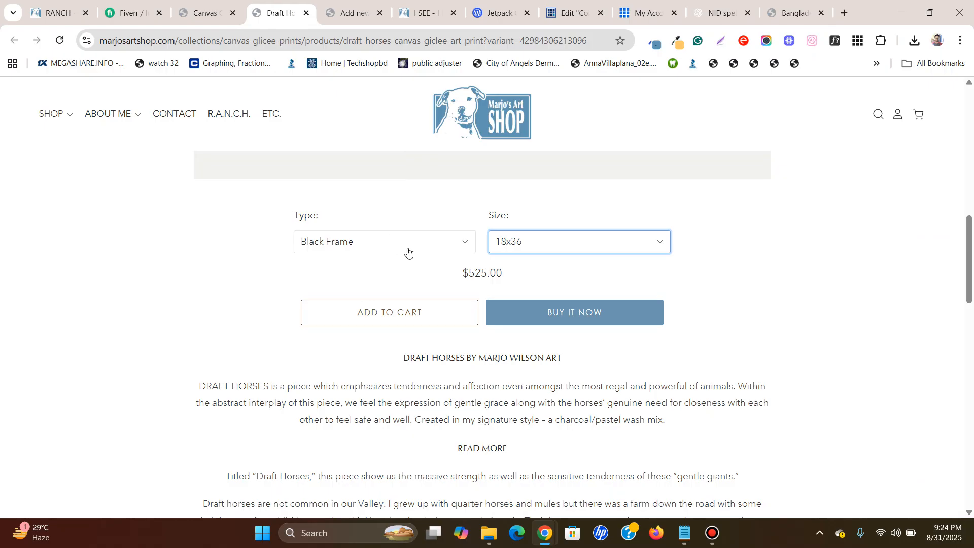
click(533, 244)
click(533, 244)
click(376, 249)
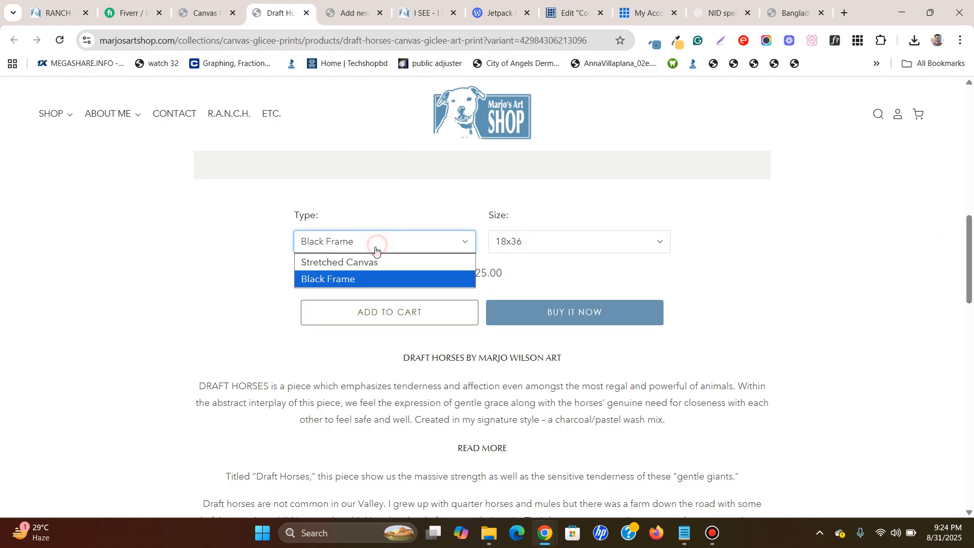
click(368, 261)
click(355, 11)
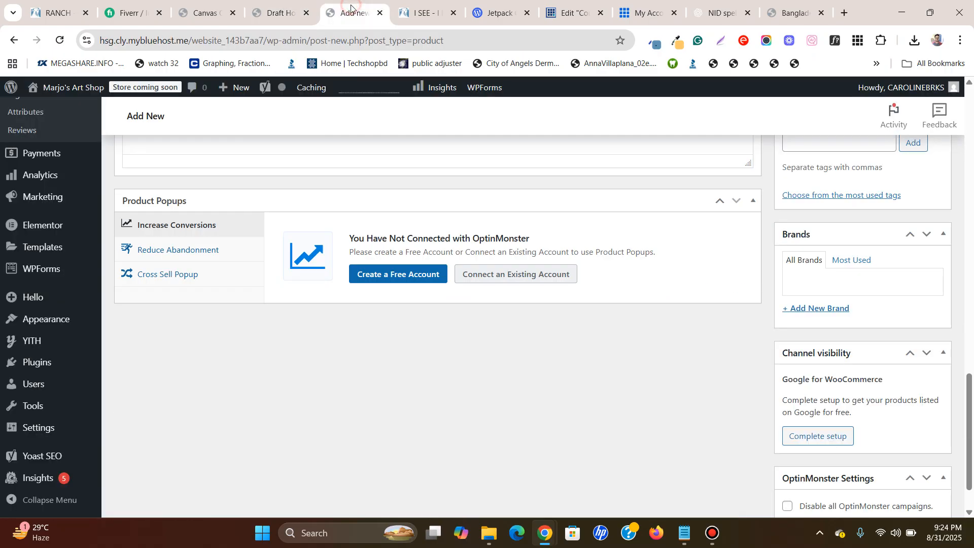
scroll(472, 195, up, 10)
scroll(473, 200, up, 1)
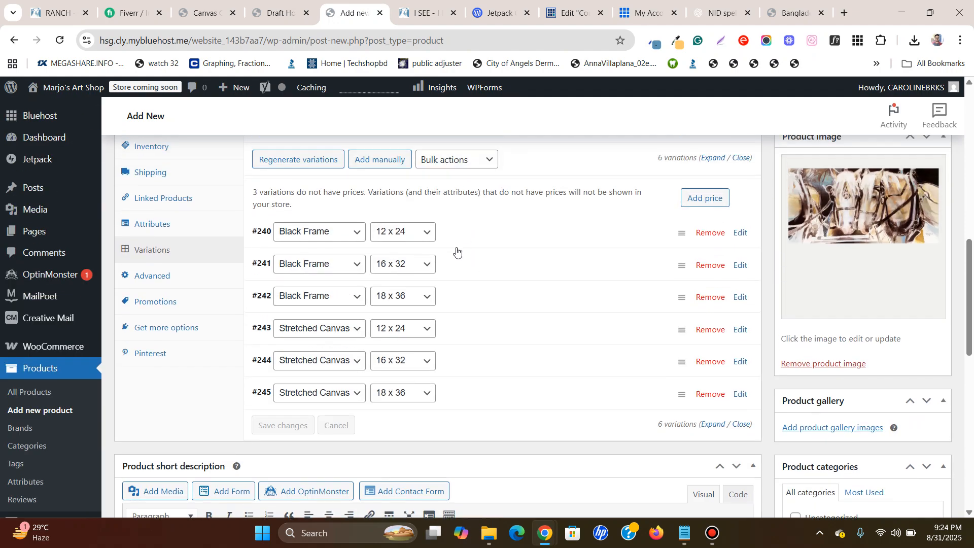
click(296, 7)
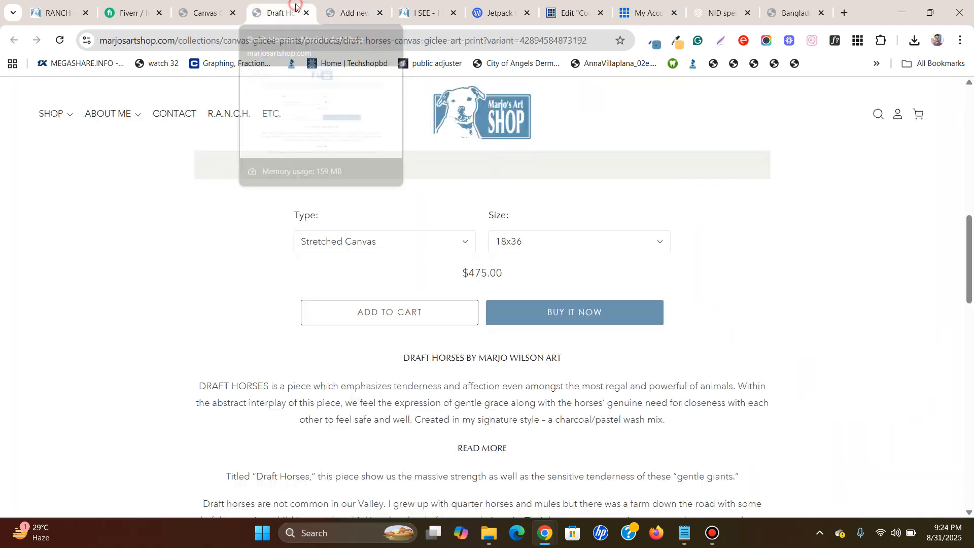
click(588, 250)
click(567, 278)
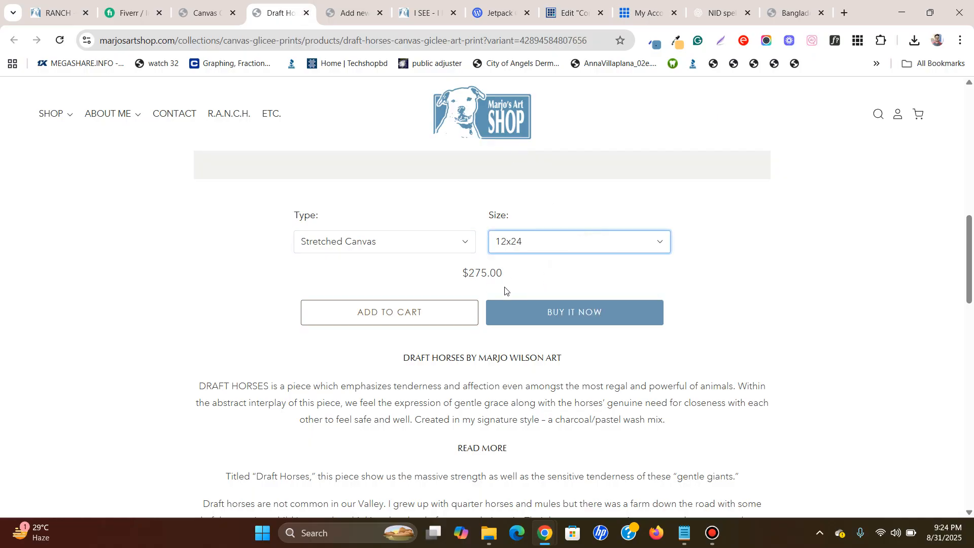
click(350, 12)
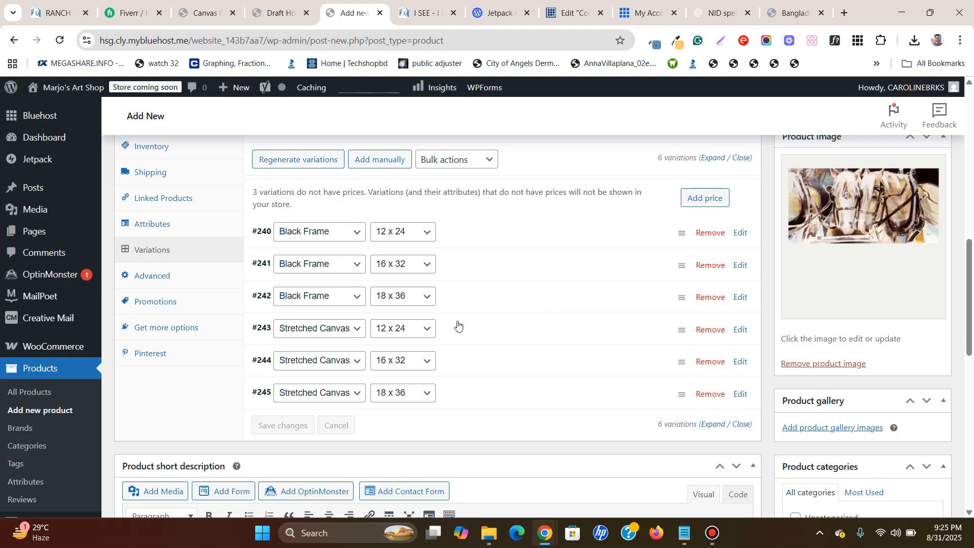
- Set the regular price of the Stretched Canvas 12 x 24 variation to 275, rechecking it against the existing page, and save the variation changes
click(742, 330)
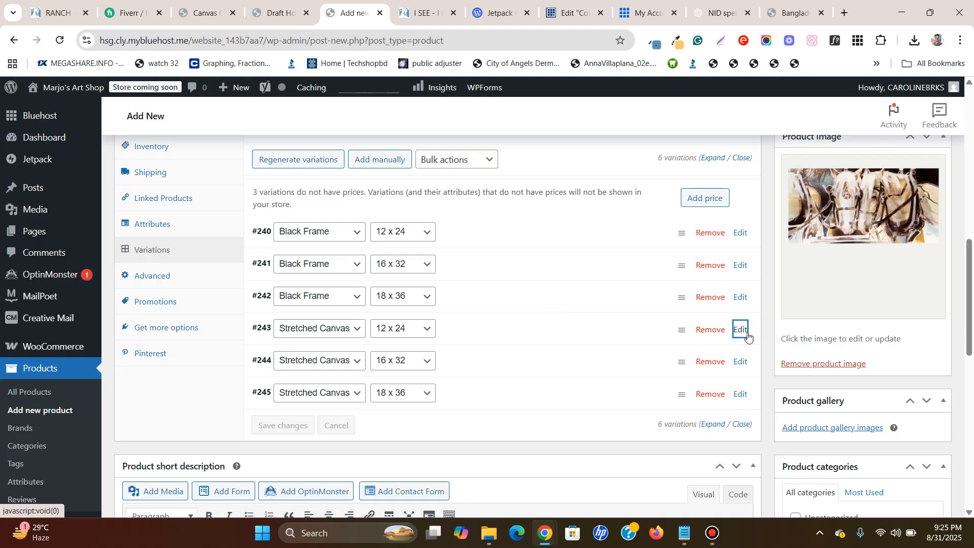
click(741, 330)
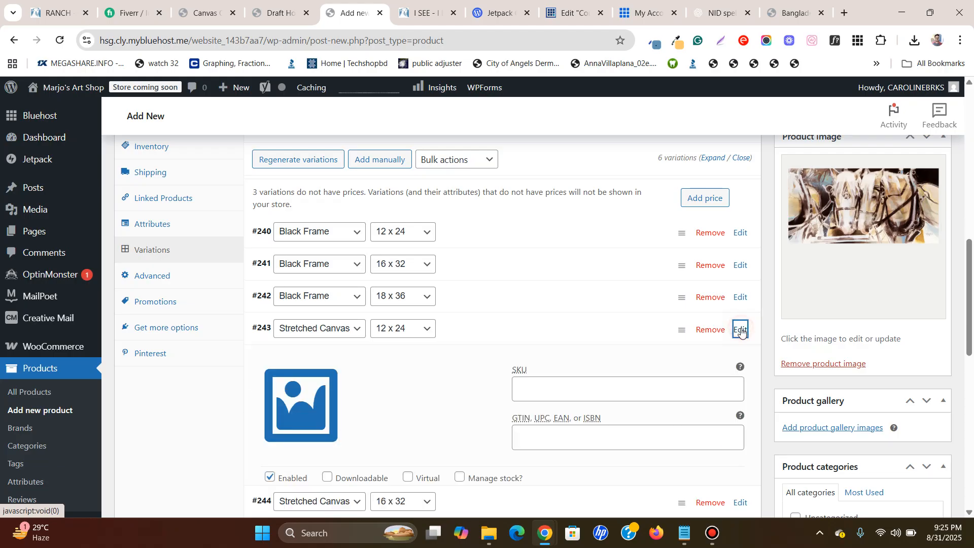
scroll(403, 284, down, 6)
scroll(330, 261, up, 1)
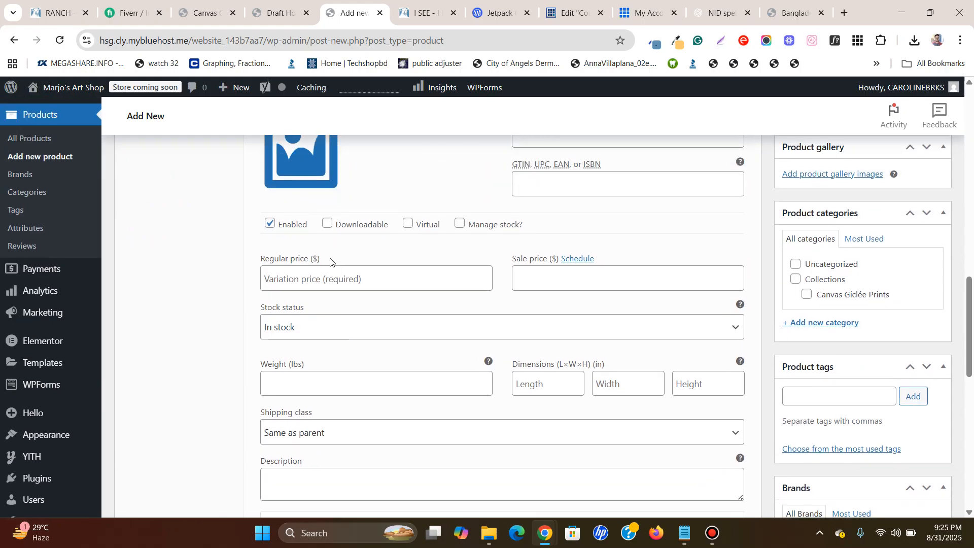
click(276, 13)
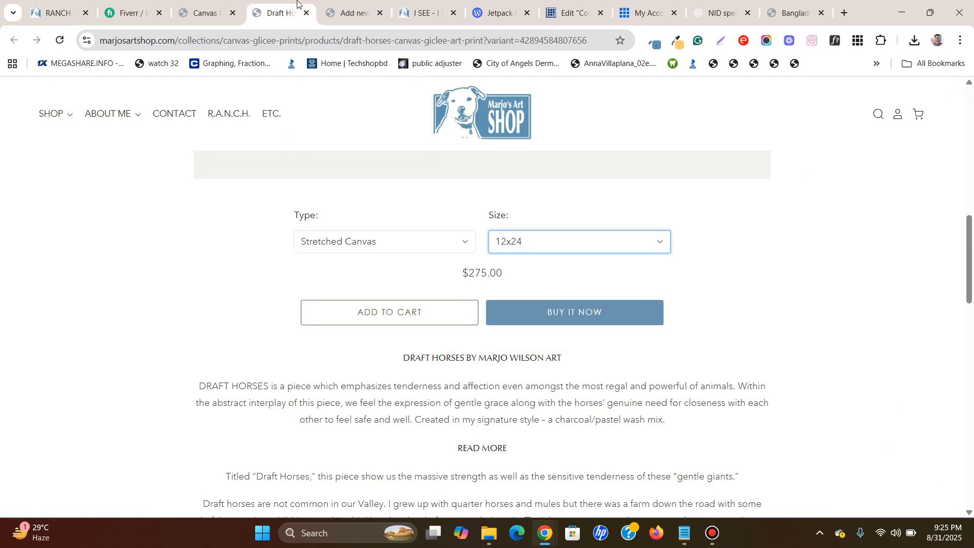
click(350, 13)
click(347, 282)
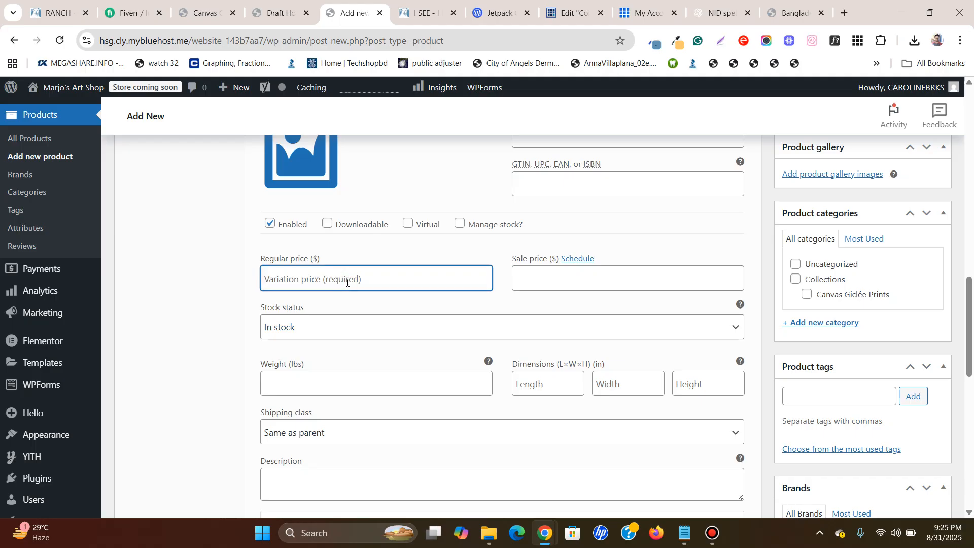
text(275)
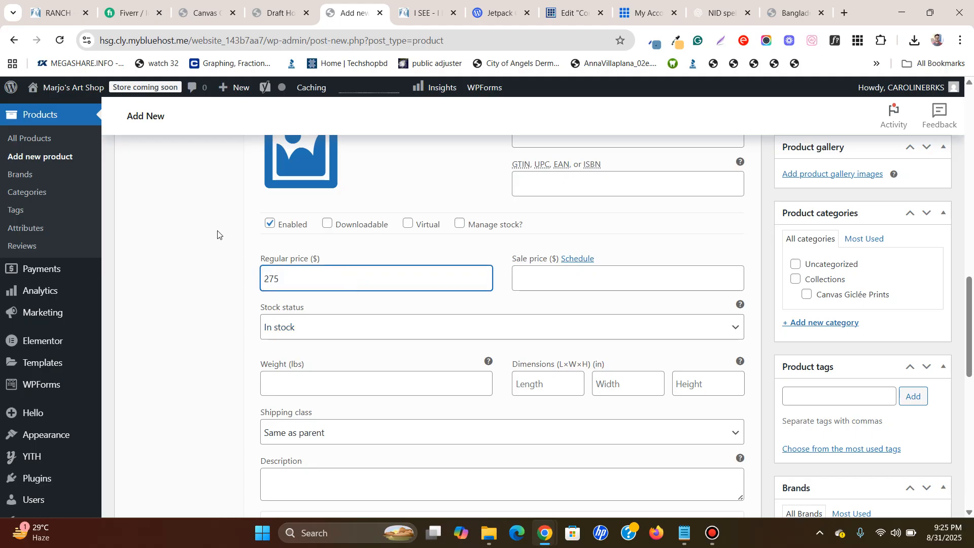
scroll(218, 238, down, 3)
click(291, 448)
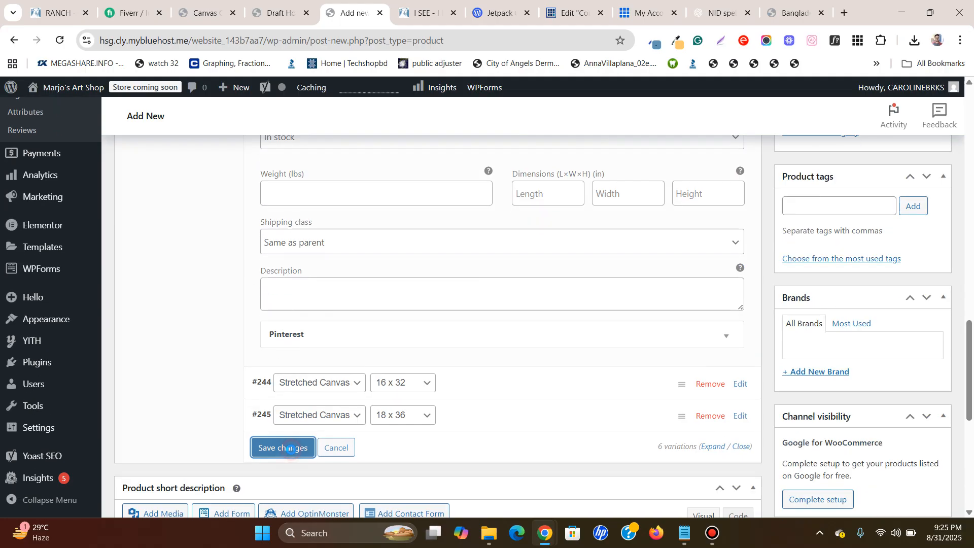
scroll(205, 285, up, 3)
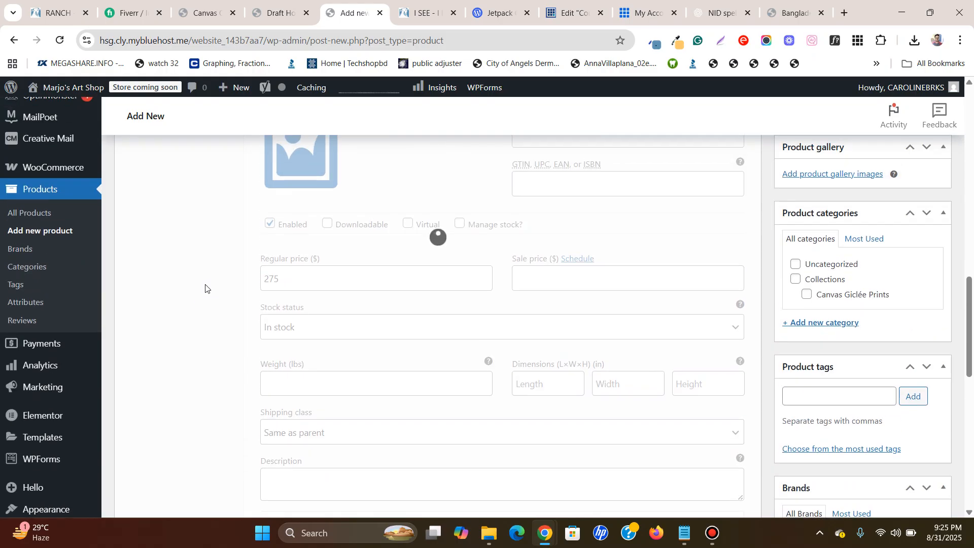
scroll(205, 288, down, 5)
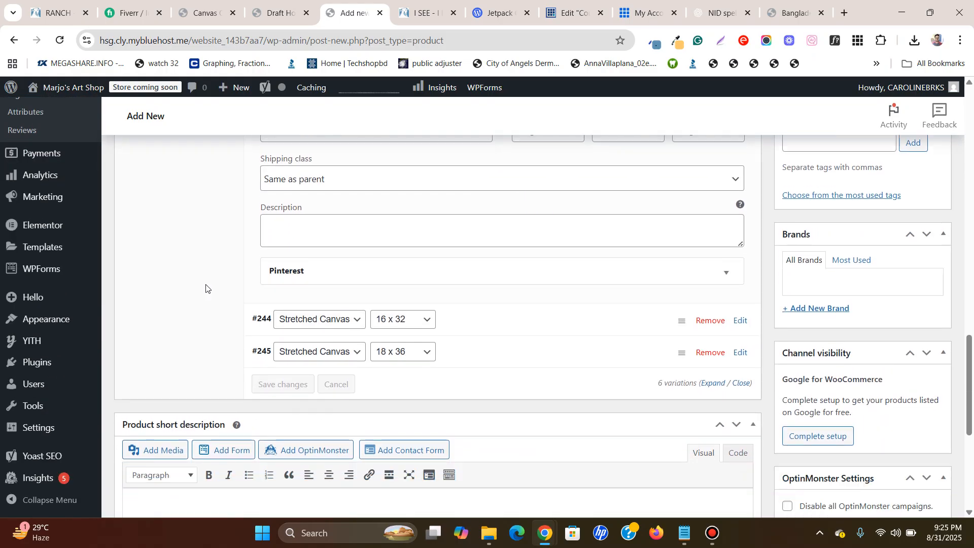
- Look up the price of the Stretched Canvas 16x32 option on the existing Draft Horses page and return to the product's variations
scroll(205, 288, up, 9)
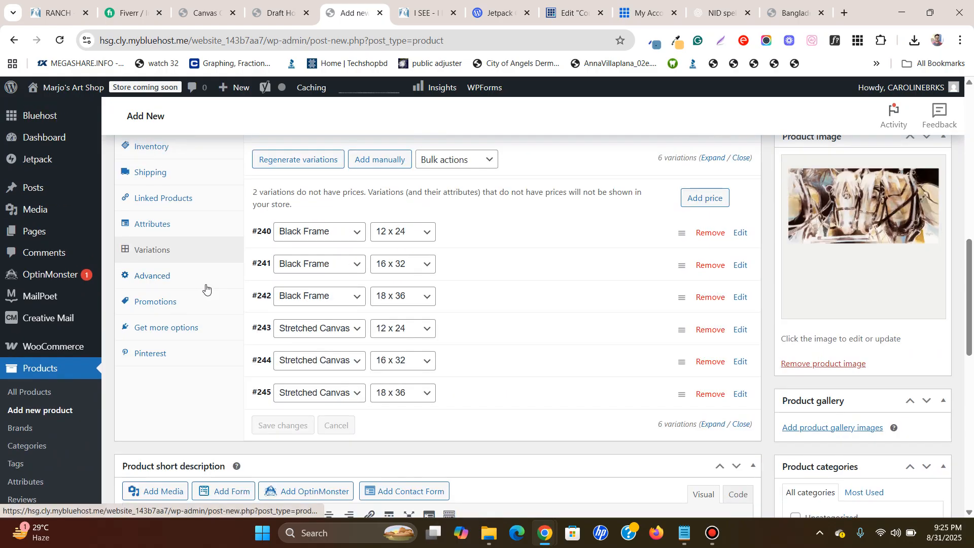
scroll(209, 287, down, 2)
scroll(251, 284, up, 1)
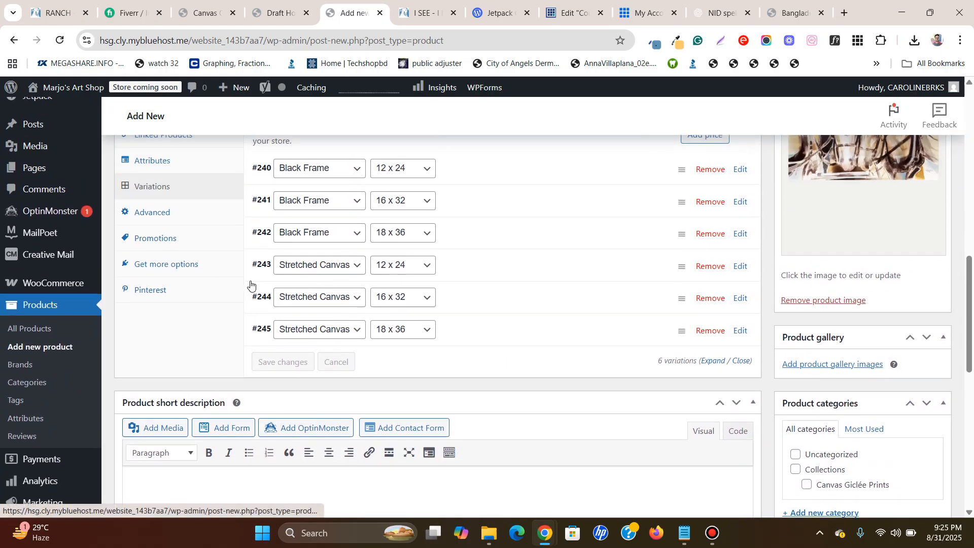
click(280, 7)
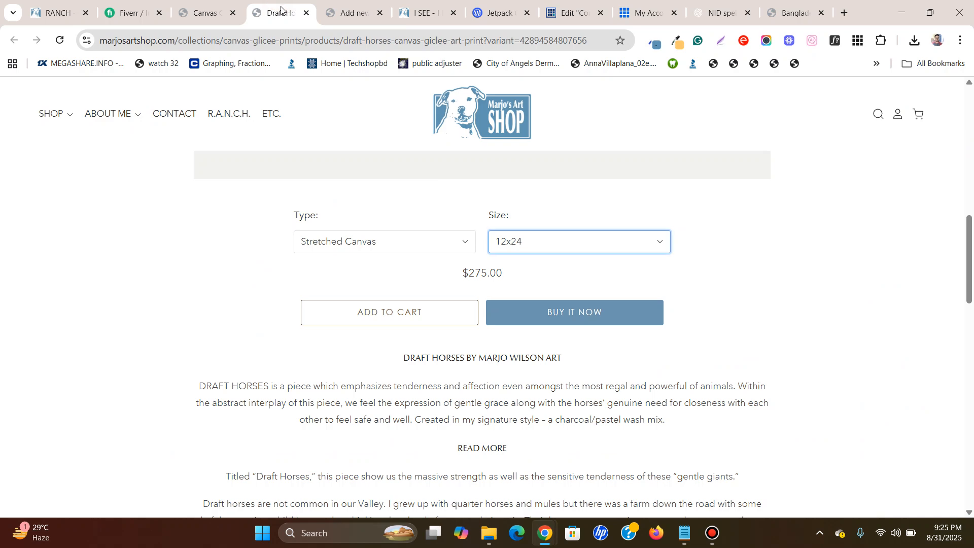
click(584, 247)
click(565, 294)
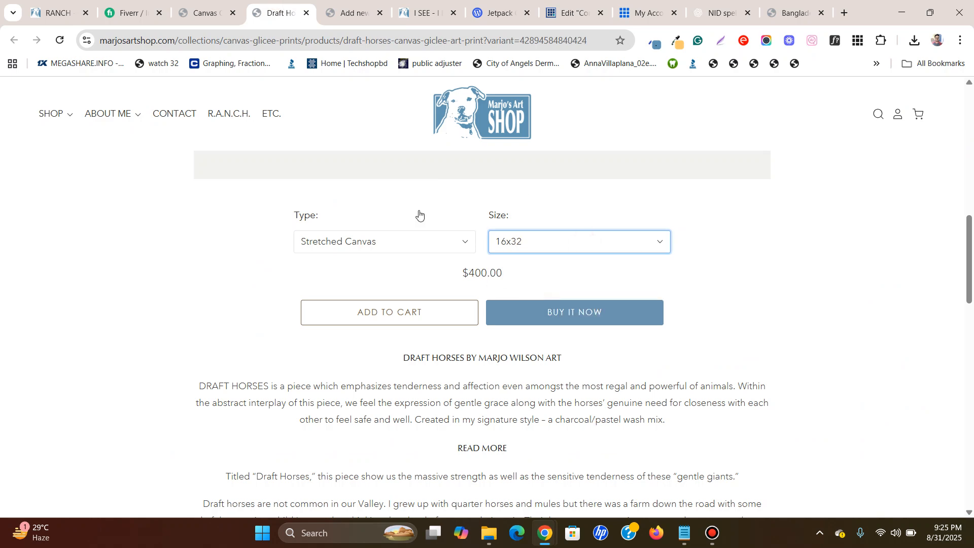
click(332, 7)
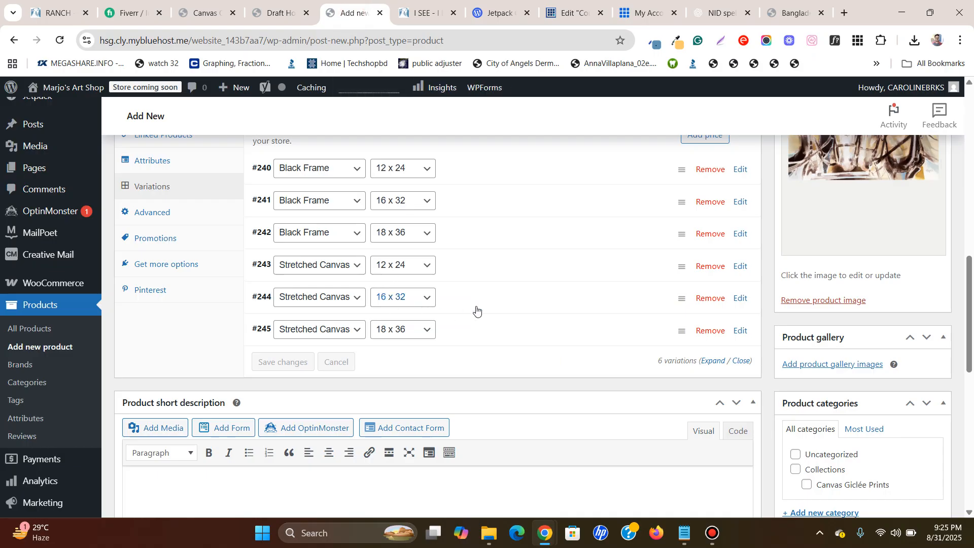
- Set the regular price of the Stretched Canvas 16 x 32 variation to 400 and save the variation changes
click(740, 298)
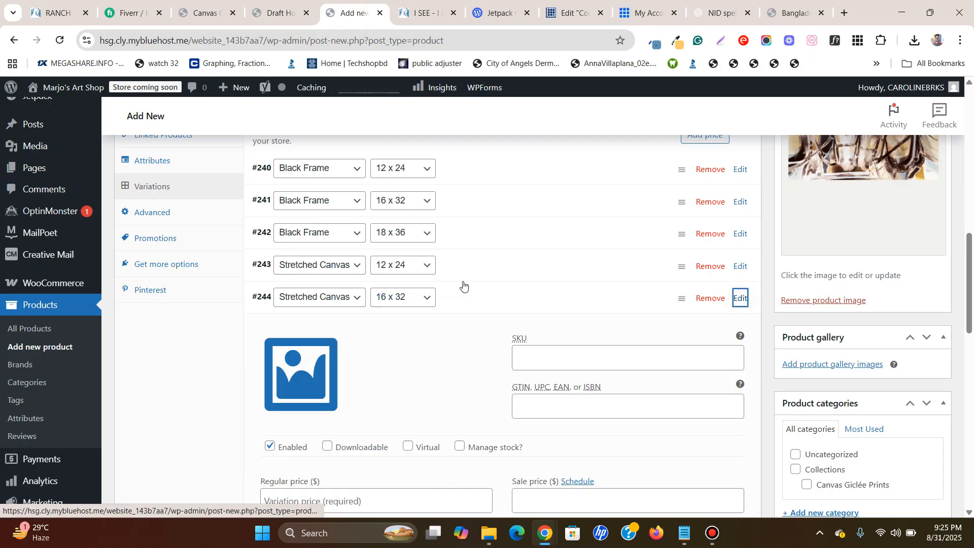
scroll(347, 320, down, 4)
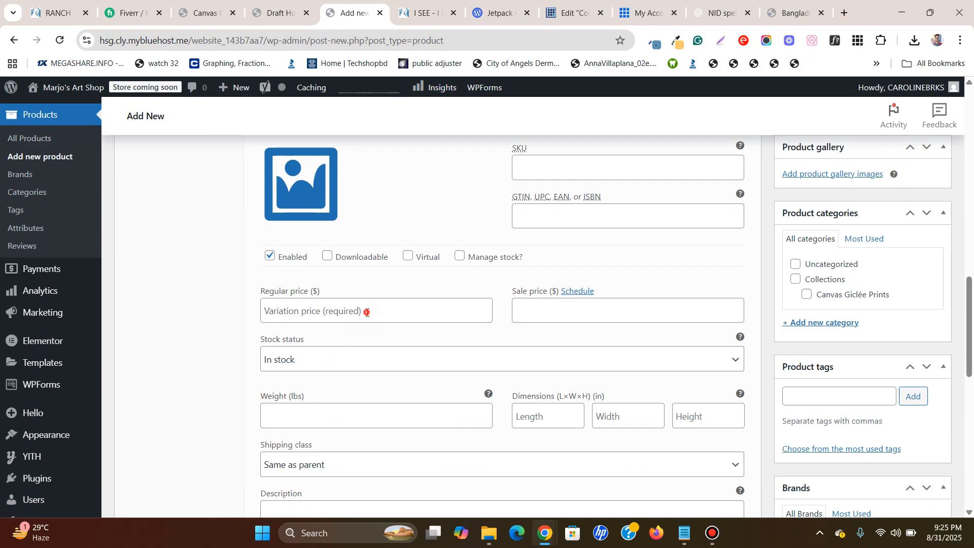
click(367, 312)
text(400)
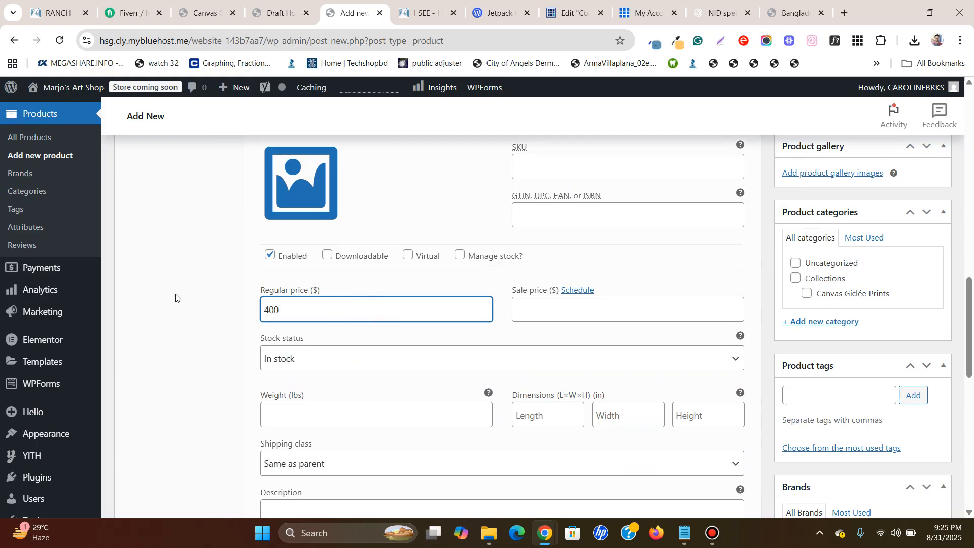
scroll(191, 308, down, 5)
click(265, 378)
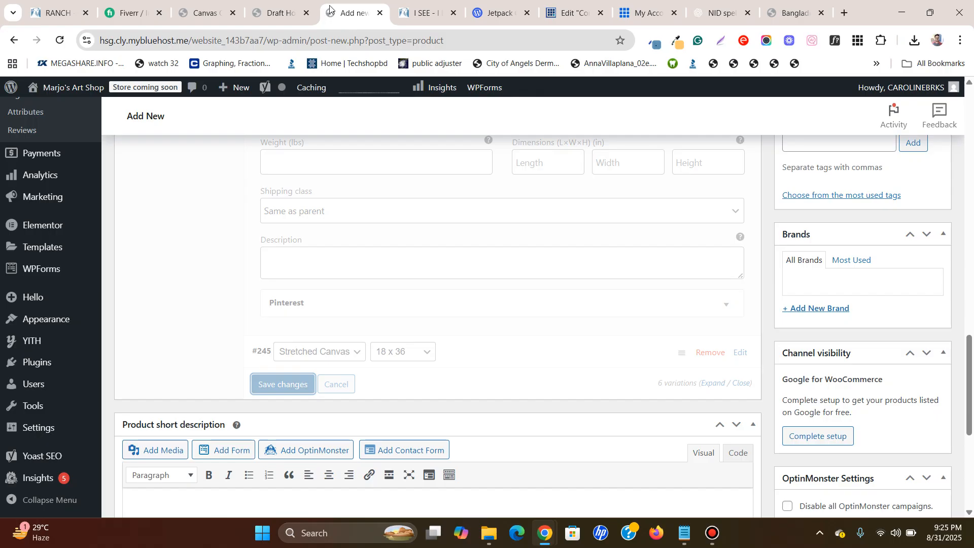
- Look up the price of the Stretched Canvas 18x36 option on the existing Draft Horses page and return to the variation list
click(302, 2)
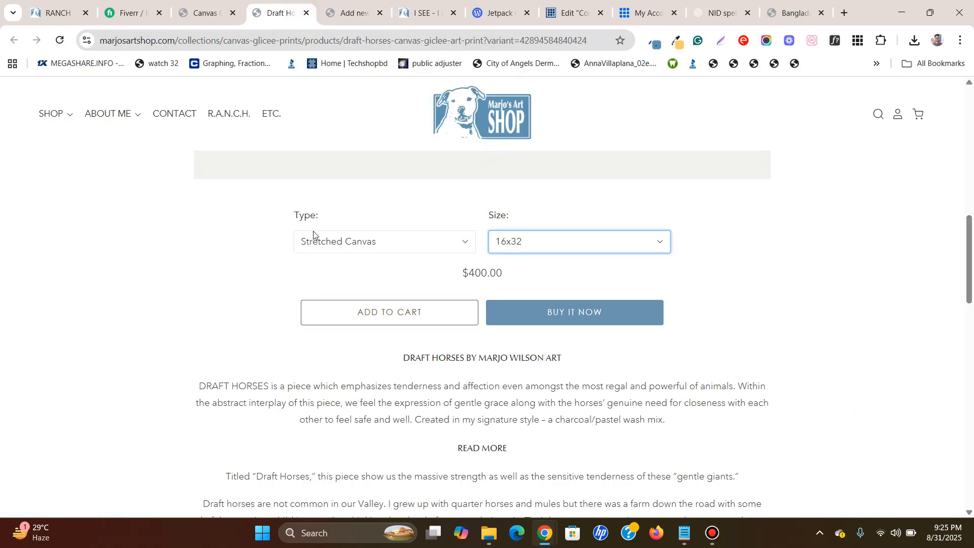
click(523, 242)
click(516, 312)
click(341, 6)
scroll(487, 220, up, 8)
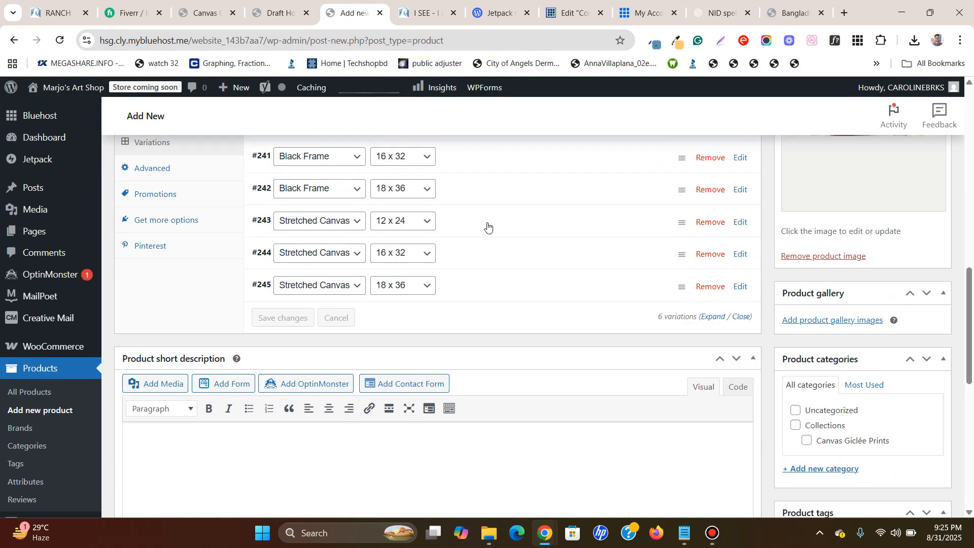
scroll(488, 226, up, 1)
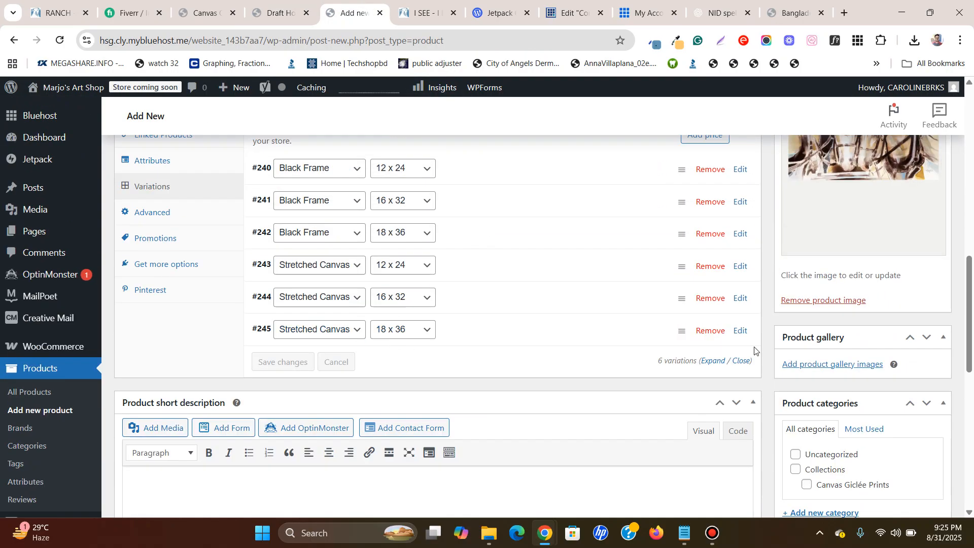
- Set the regular price of the Stretched Canvas 18 x 36 variation to 475, rechecking it against the existing page, and save the variation changes
click(741, 331)
scroll(489, 374, down, 5)
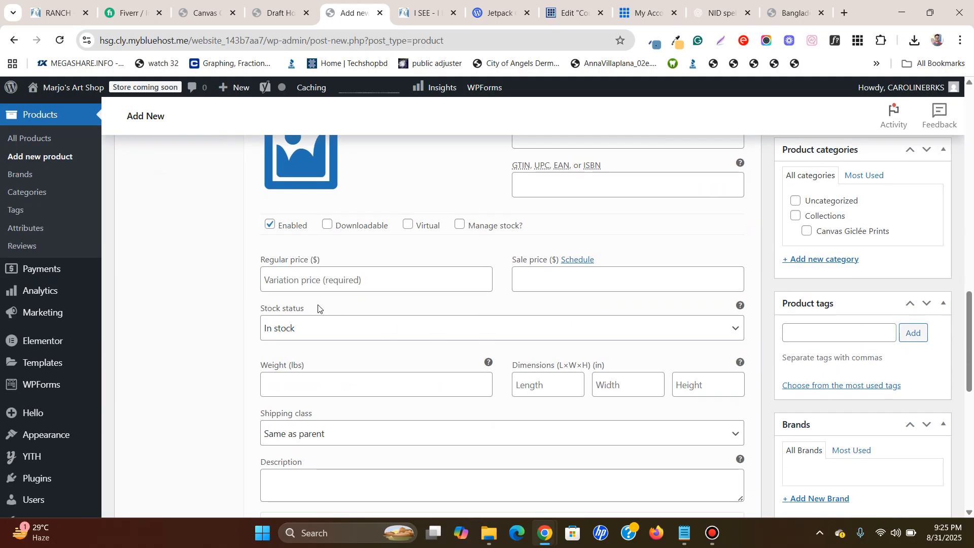
click(279, 7)
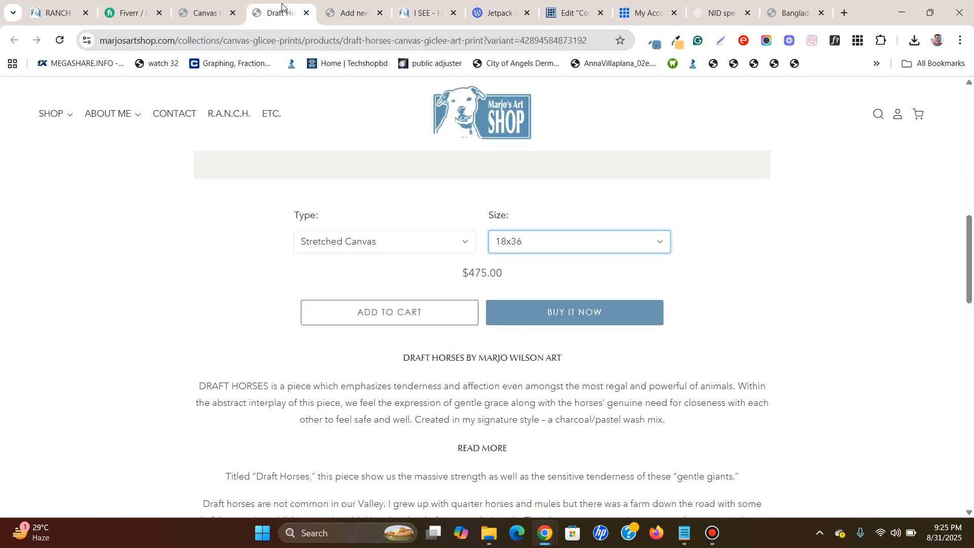
click(352, 12)
click(359, 285)
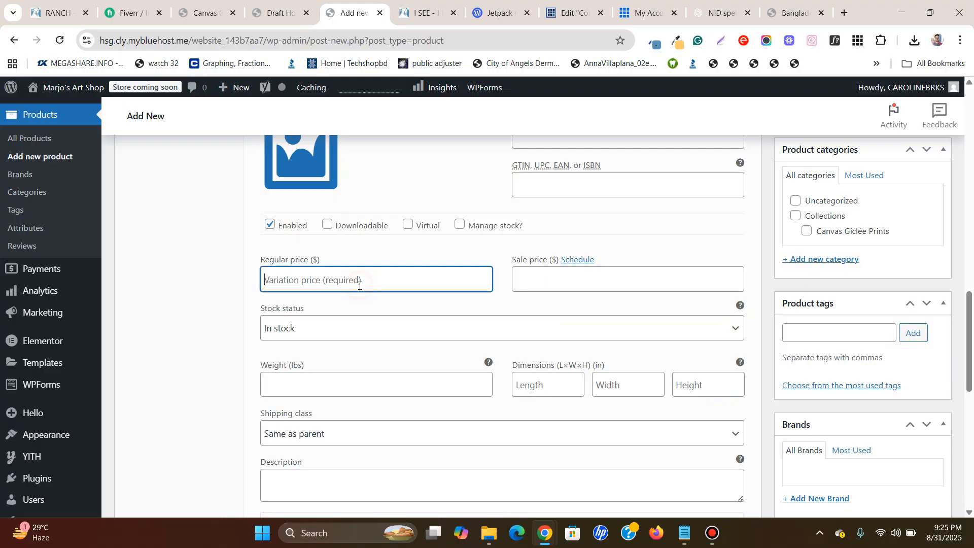
text(475)
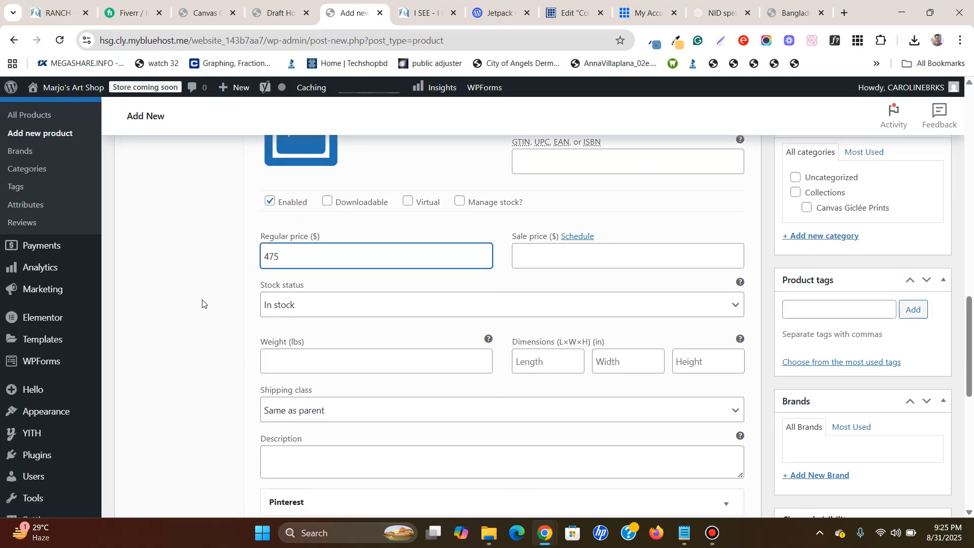
scroll(203, 303, down, 6)
click(283, 257)
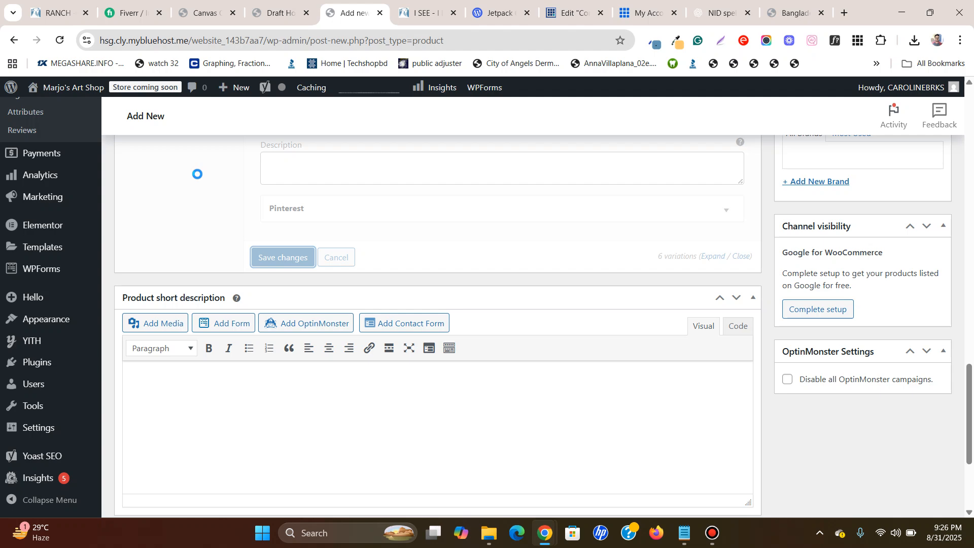
- Assign the Draft Horses product to the Collections category and its Canvas Giclée Prints subcategory
scroll(198, 177, up, 10)
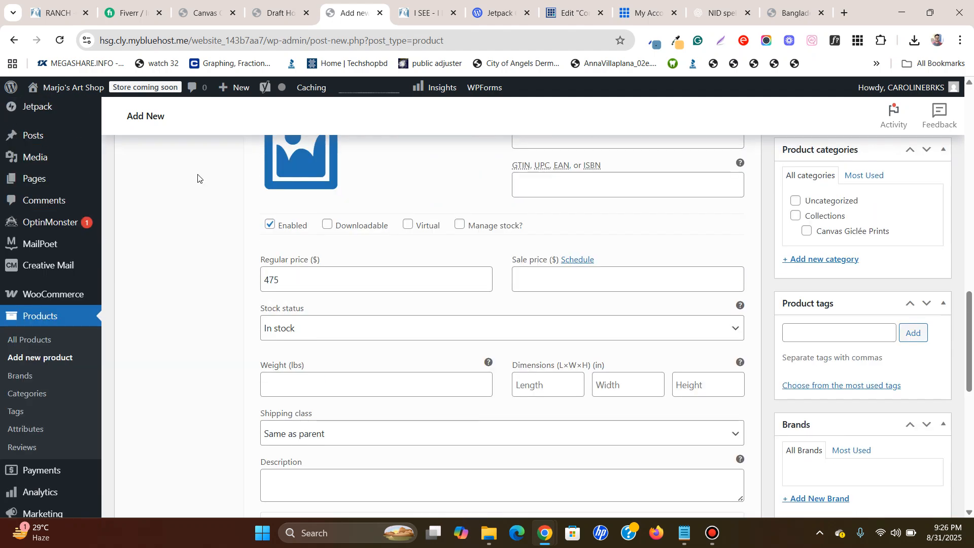
scroll(197, 178, up, 15)
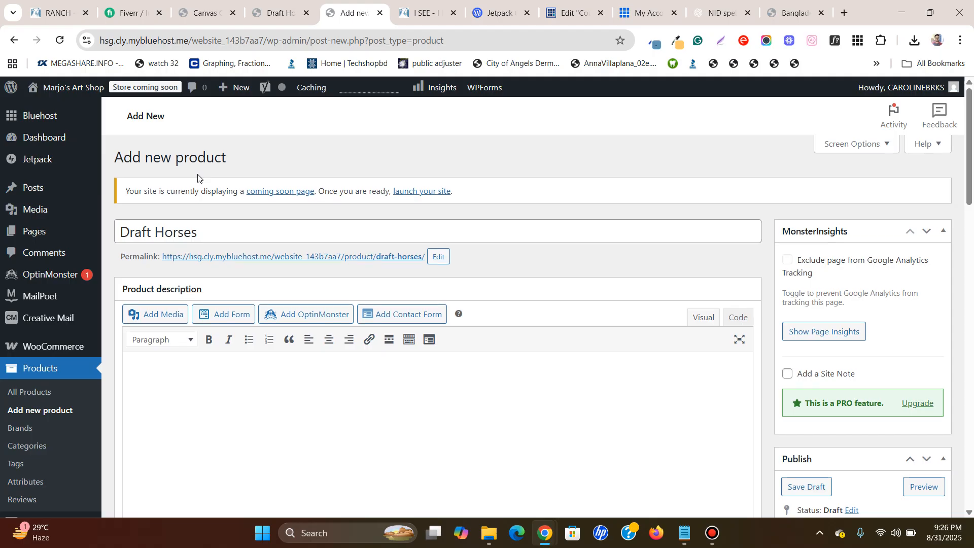
scroll(198, 177, down, 8)
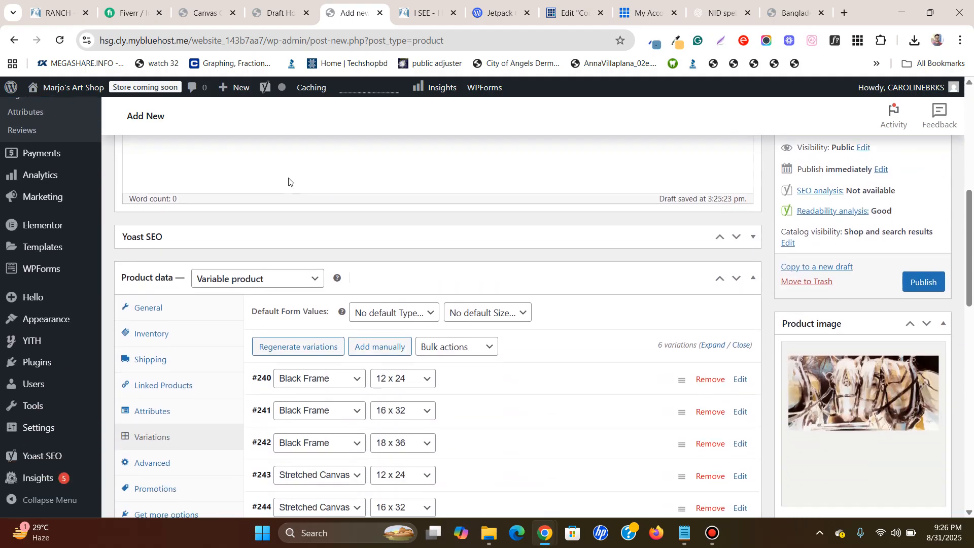
scroll(854, 283, down, 10)
scroll(862, 284, down, 3)
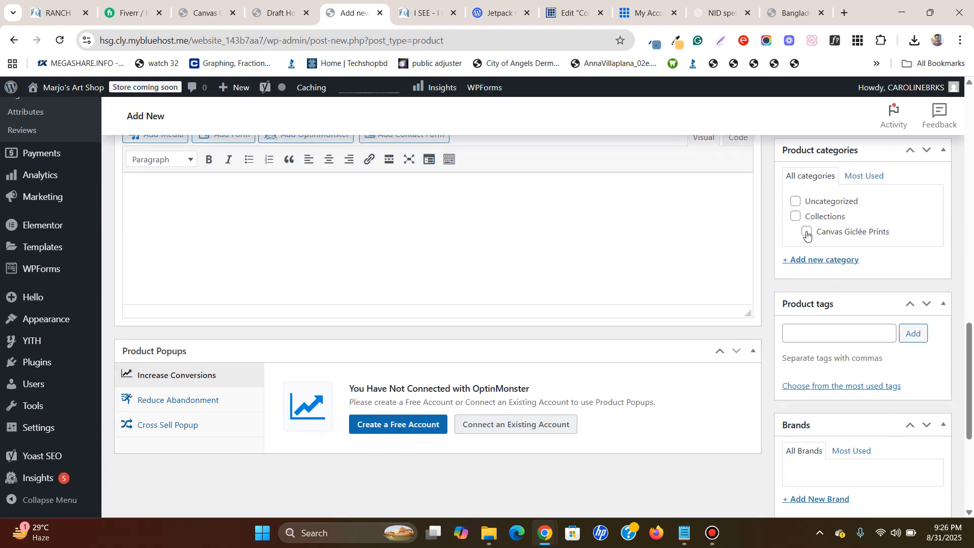
click(795, 217)
click(807, 232)
- Review the completed product form and its six variations, and publish the Draft Horses product
scroll(758, 245, down, 5)
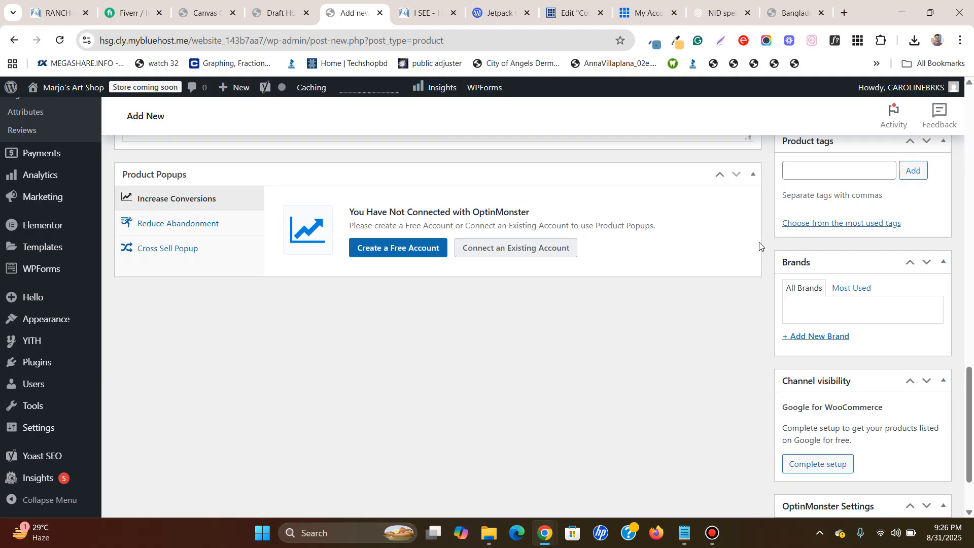
scroll(758, 242, up, 15)
scroll(759, 246, up, 7)
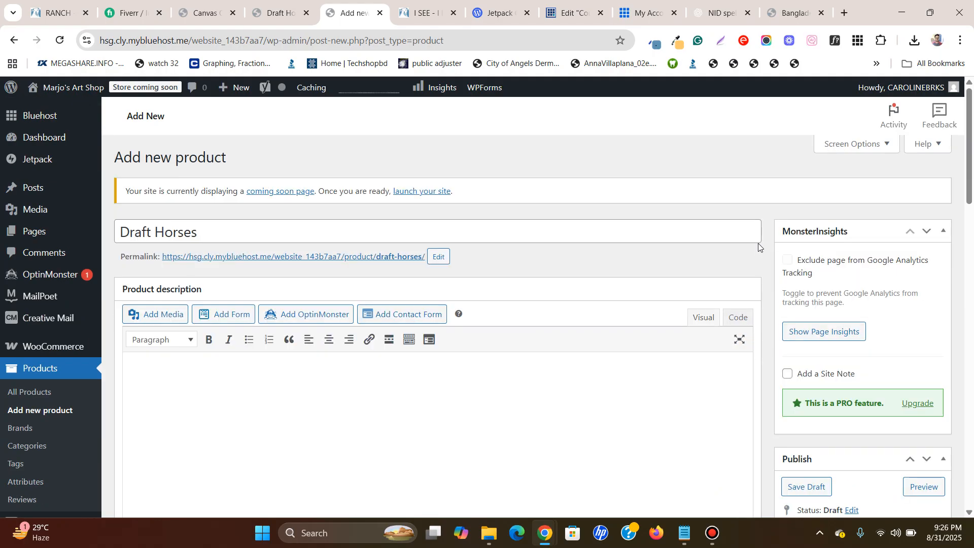
scroll(592, 289, down, 16)
scroll(585, 287, up, 4)
scroll(191, 174, up, 1)
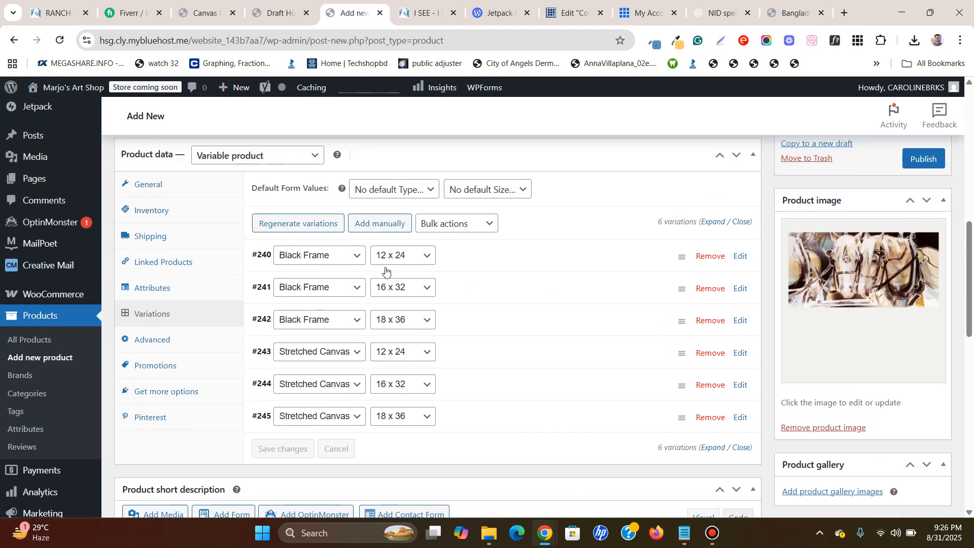
scroll(456, 312, up, 1)
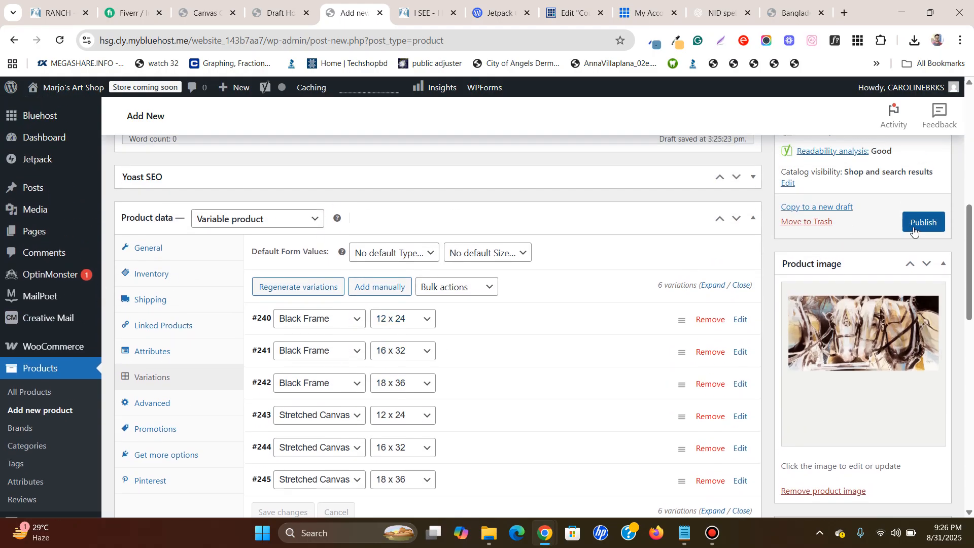
click(925, 226)
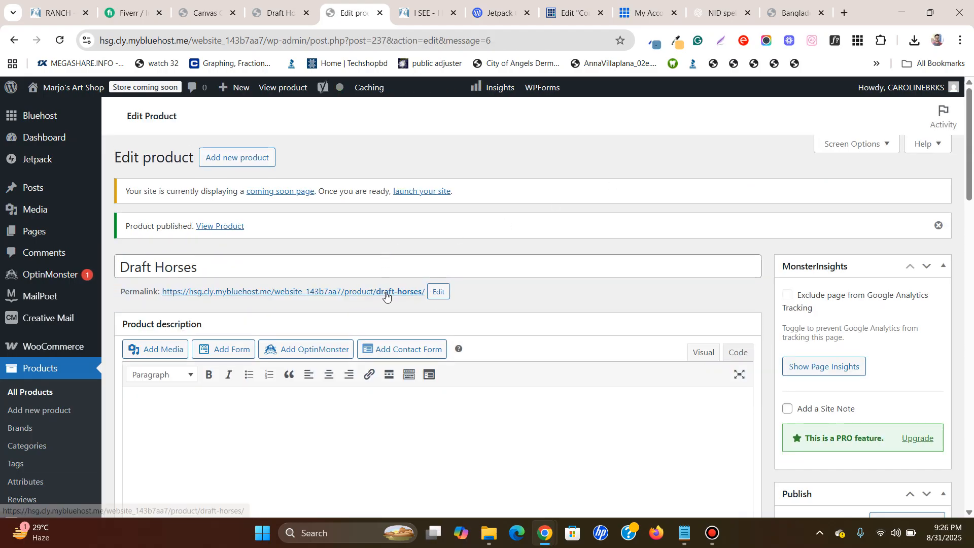
- Open the published Draft Horses product page from its permalink in a new browser tab and view it
right_click(386, 294)
click(425, 309)
click(390, 20)
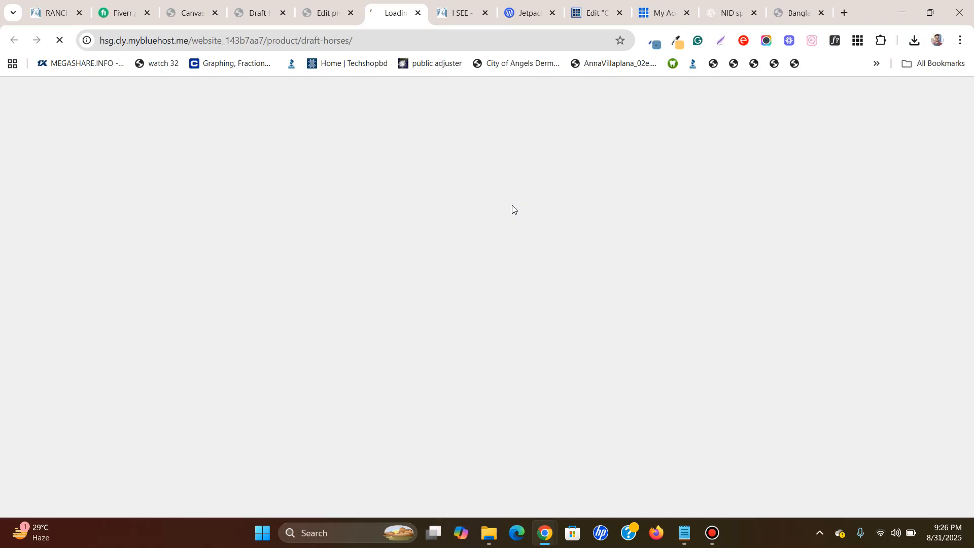
click(315, 11)
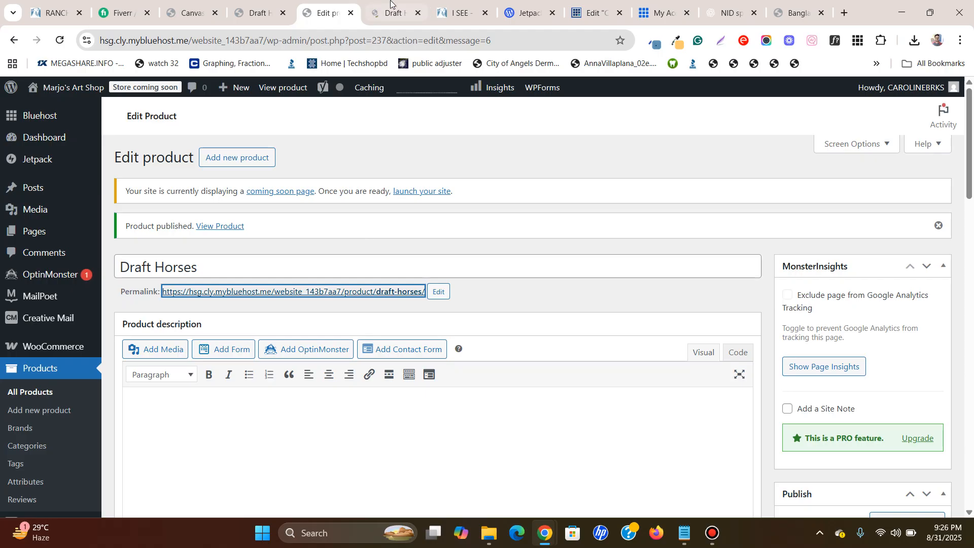
key(ctrl+Tab)
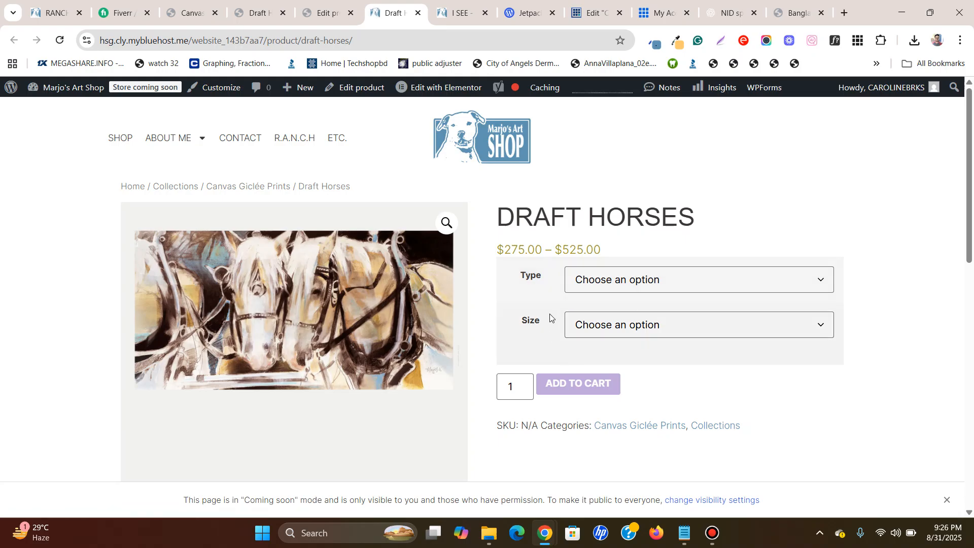
- Choose type Black Frame and size 16 × 32 on the published product page to check that variation's price
click(638, 284)
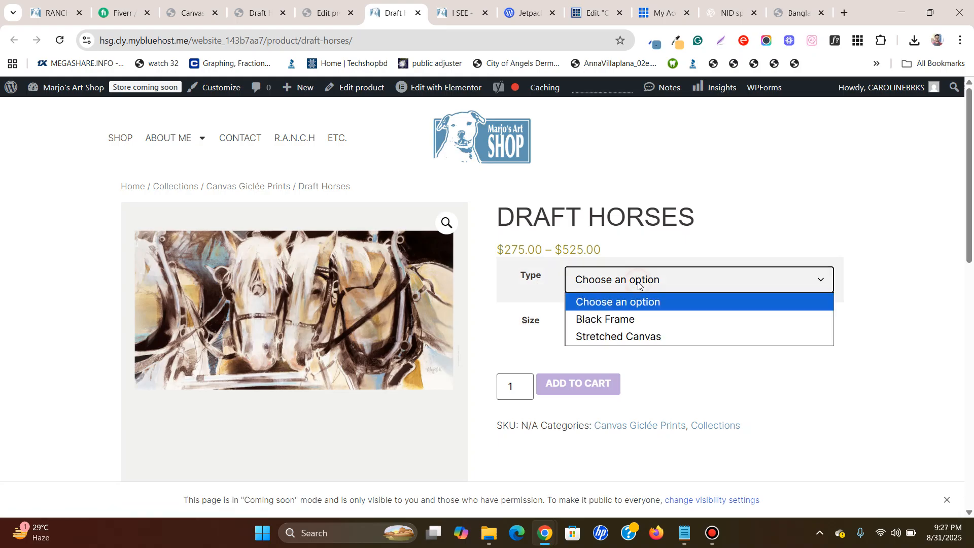
click(639, 319)
click(641, 325)
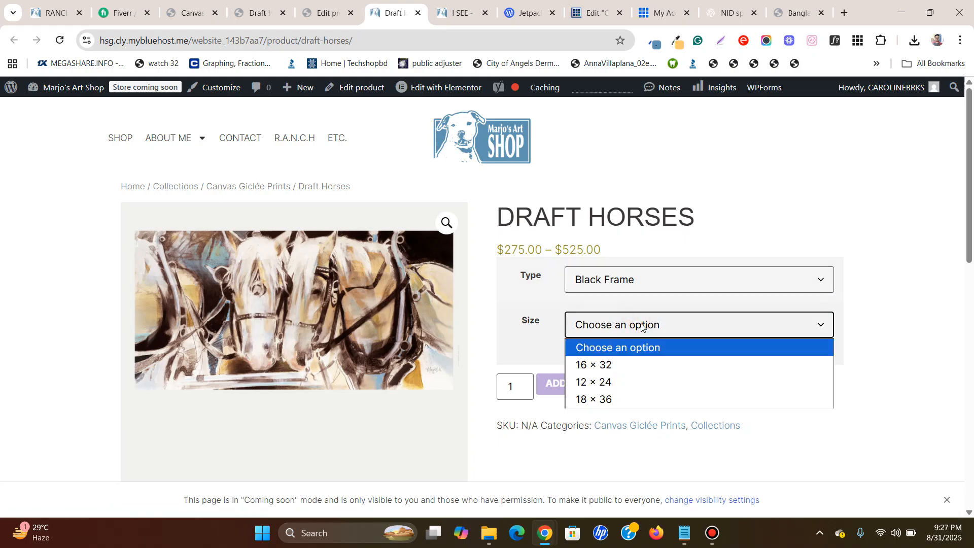
click(629, 364)
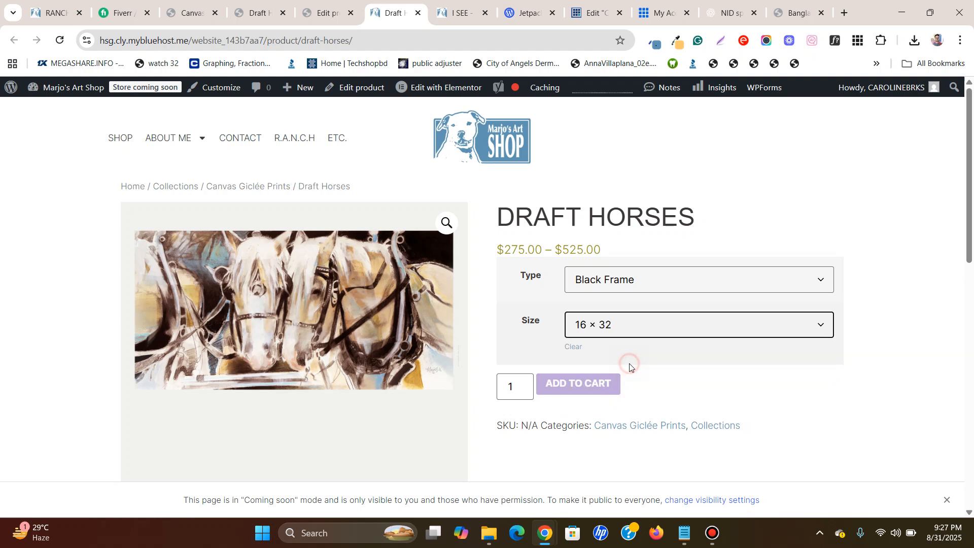
scroll(506, 306, down, 2)
scroll(570, 284, up, 1)
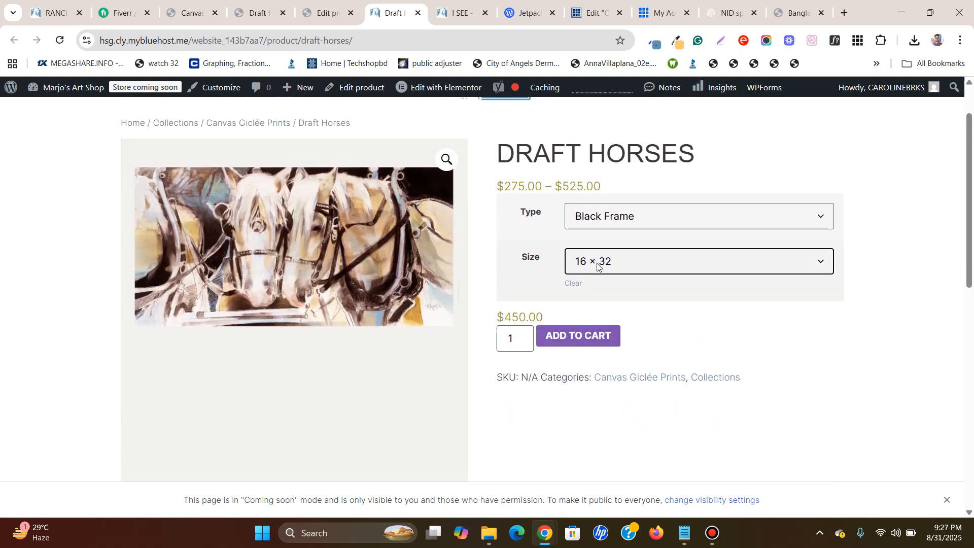
- Switch the size to 12 × 24 with the Black Frame type kept, to check that variation's price
click(600, 262)
click(619, 319)
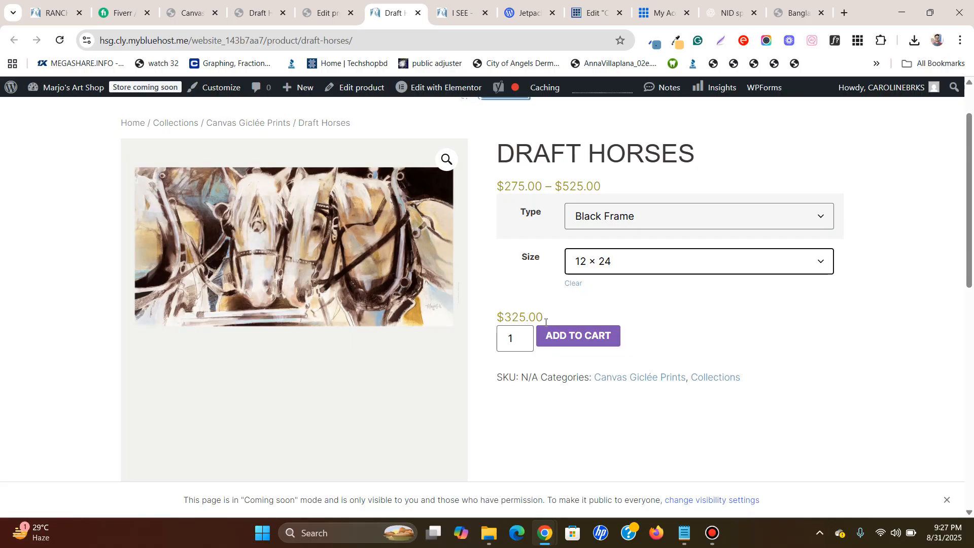
click(602, 264)
click(613, 264)
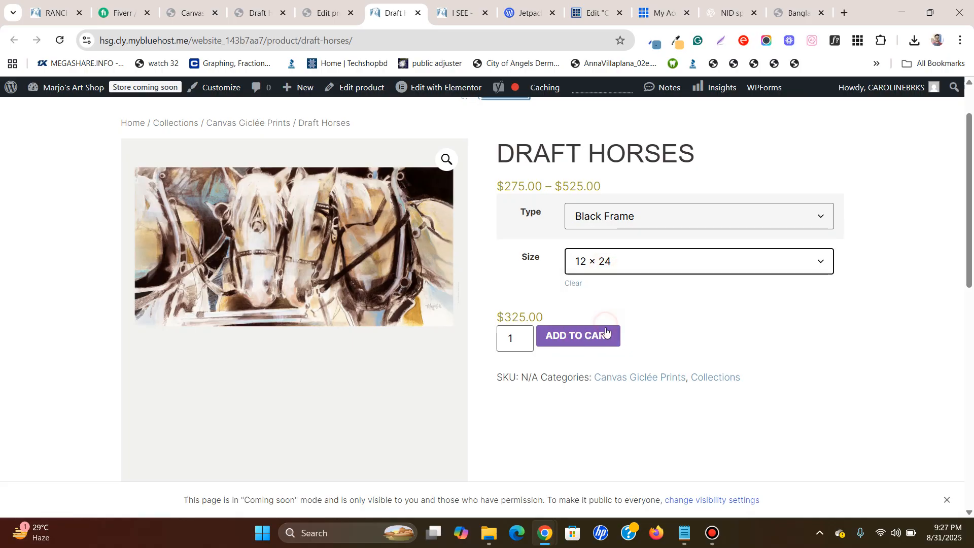
- Check the 18 × 36 size's price on the product page, first with the Black Frame type and then with Stretched Canvas
click(613, 264)
click(628, 335)
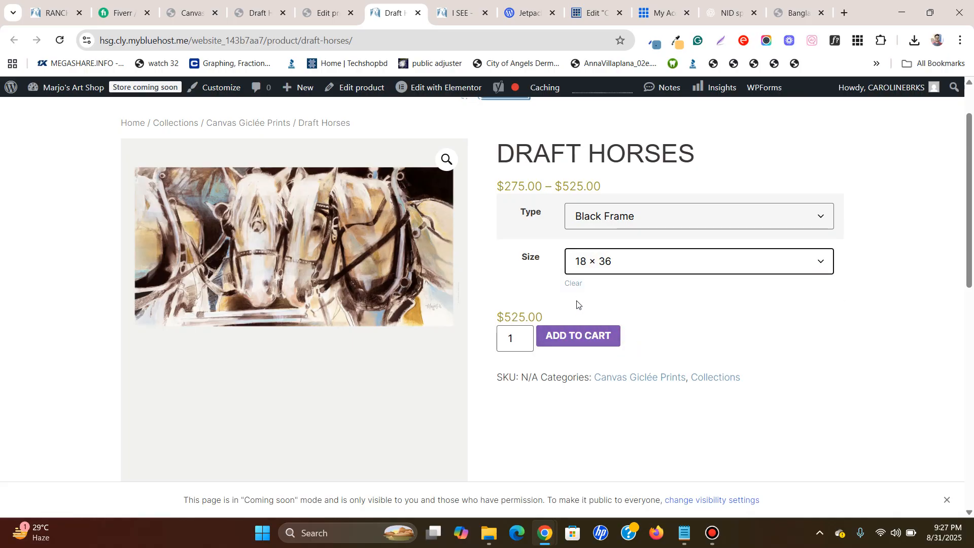
click(620, 217)
click(627, 272)
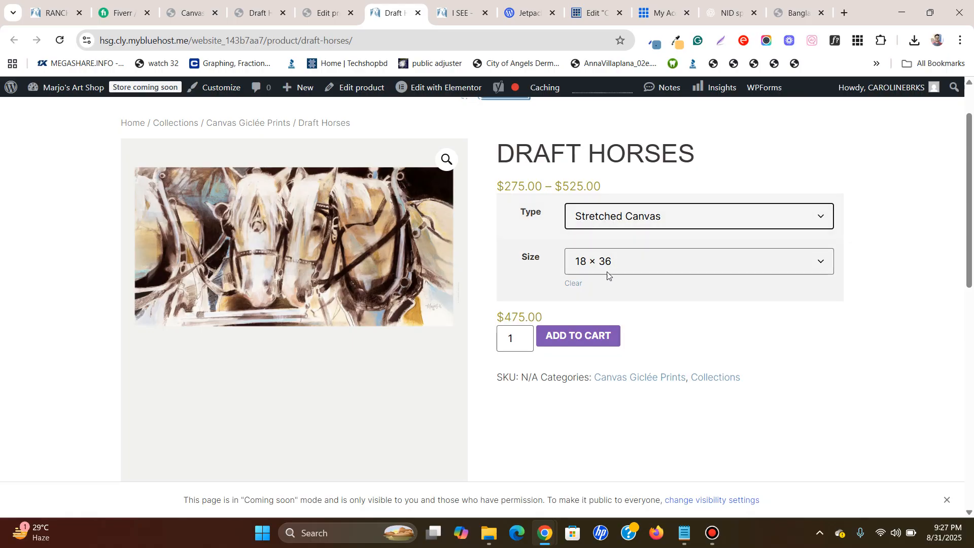
- Check the Stretched Canvas price for size 16 × 32 and again for 18 × 36, and return to the product's edit page
click(619, 263)
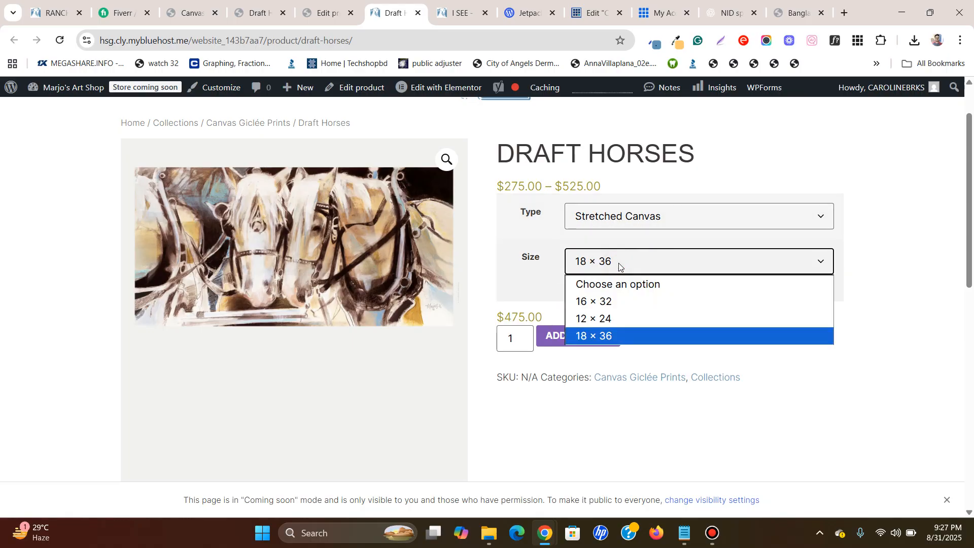
click(619, 263)
click(617, 258)
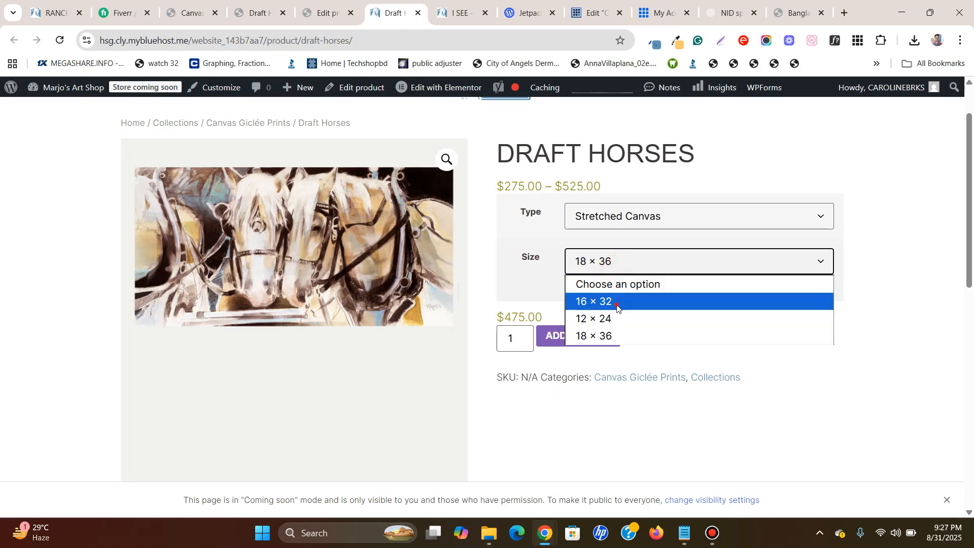
click(615, 301)
click(619, 263)
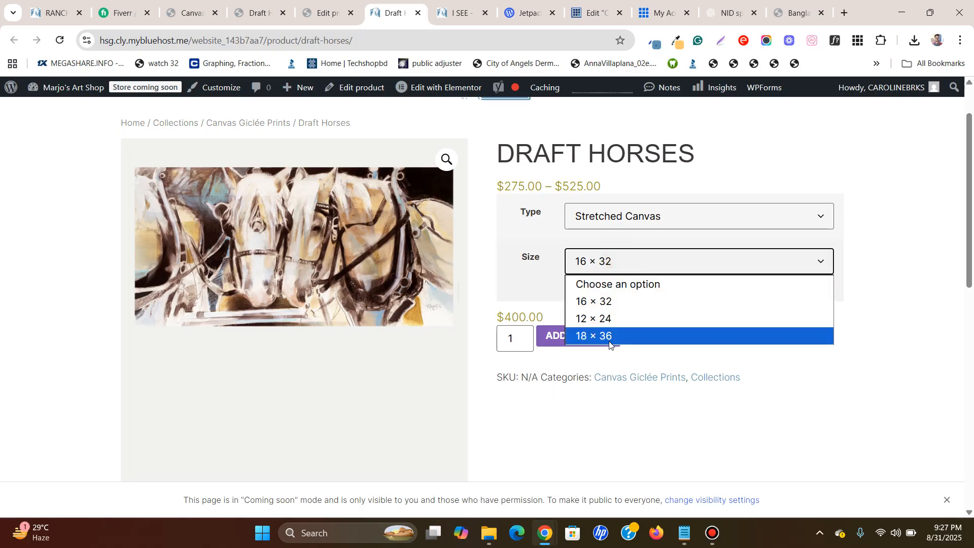
click(611, 336)
click(328, 4)
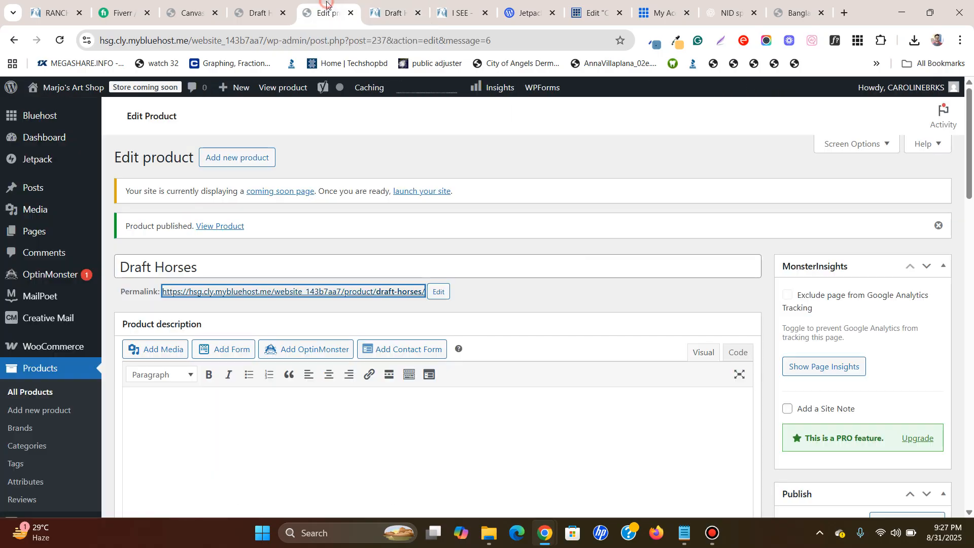